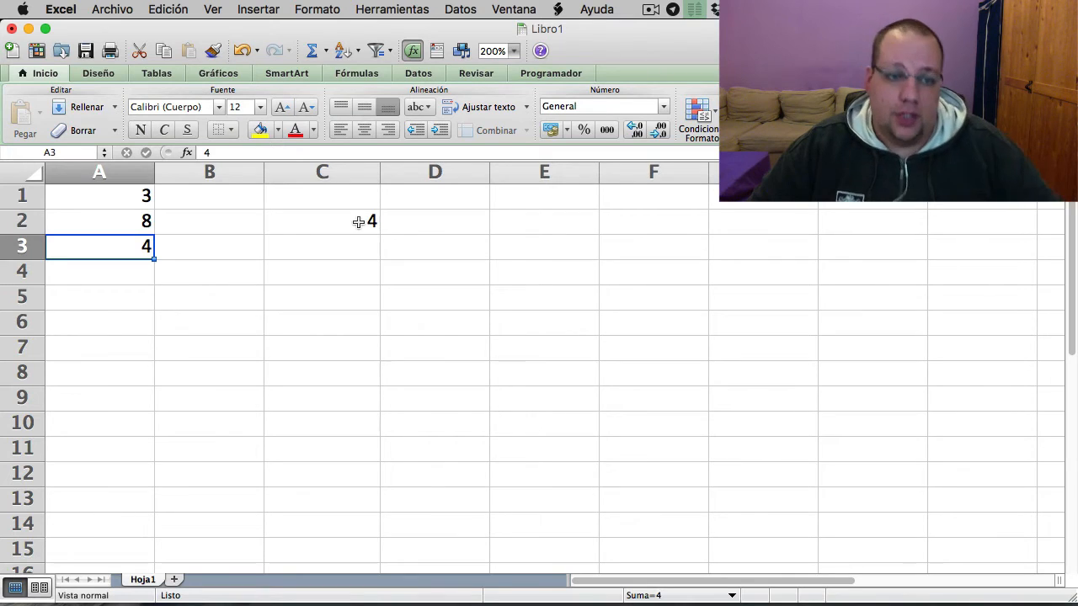
# - Replace the fixed numbers in cell C2's average with cell references, making the formula =PROMEDIO(A1;A2;A3)
pyautogui.click(359, 221)
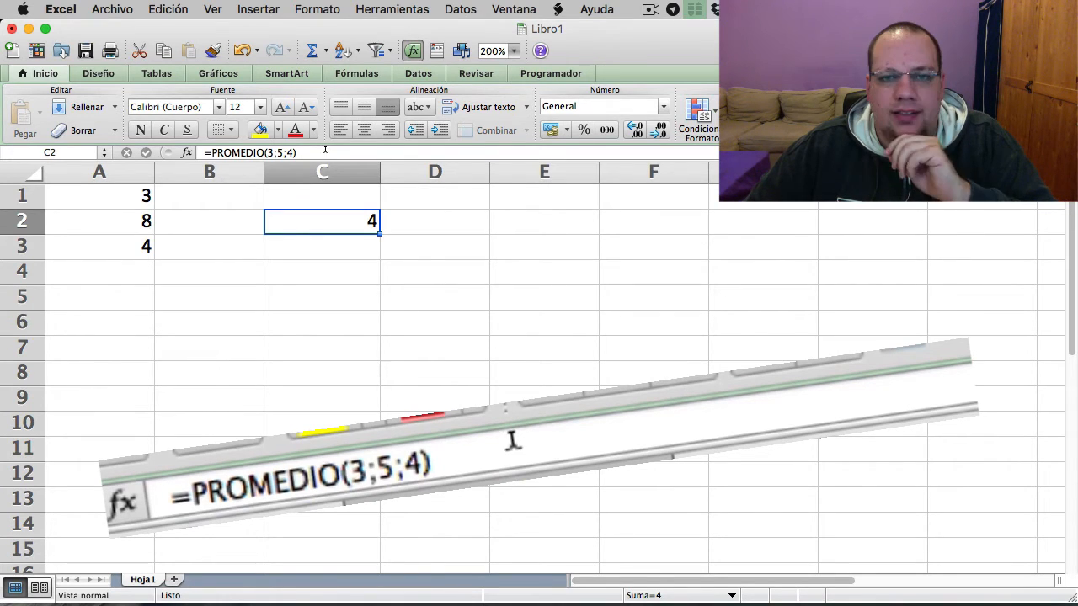
pyautogui.moveTo(315, 152); pyautogui.dragTo(269, 151)
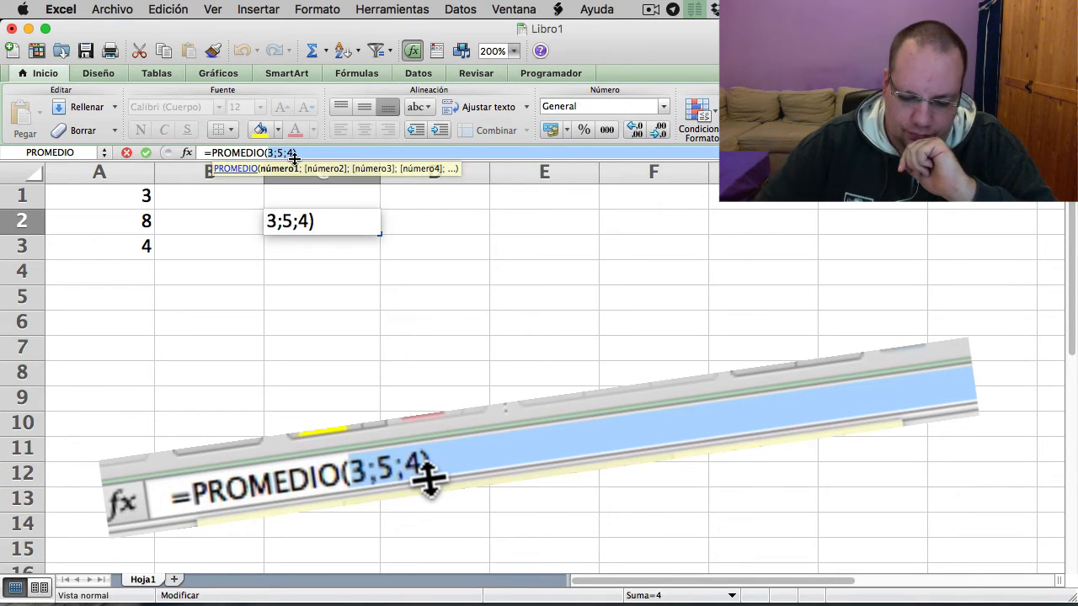
pyautogui.press('BackSpace')
pyautogui.click(88, 200)
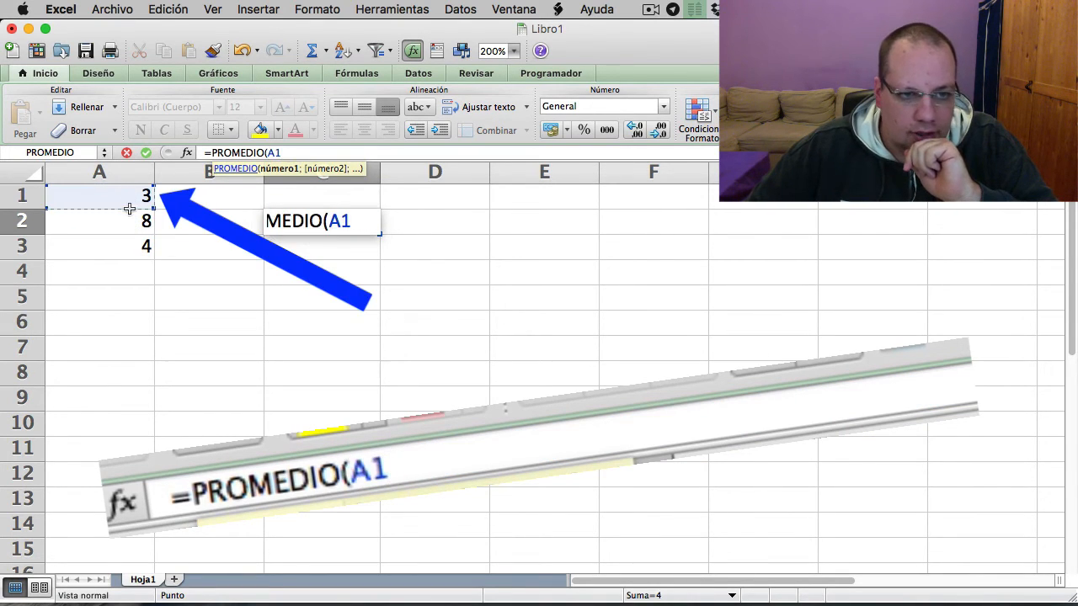
pyautogui.write(';')
pyautogui.click(114, 221)
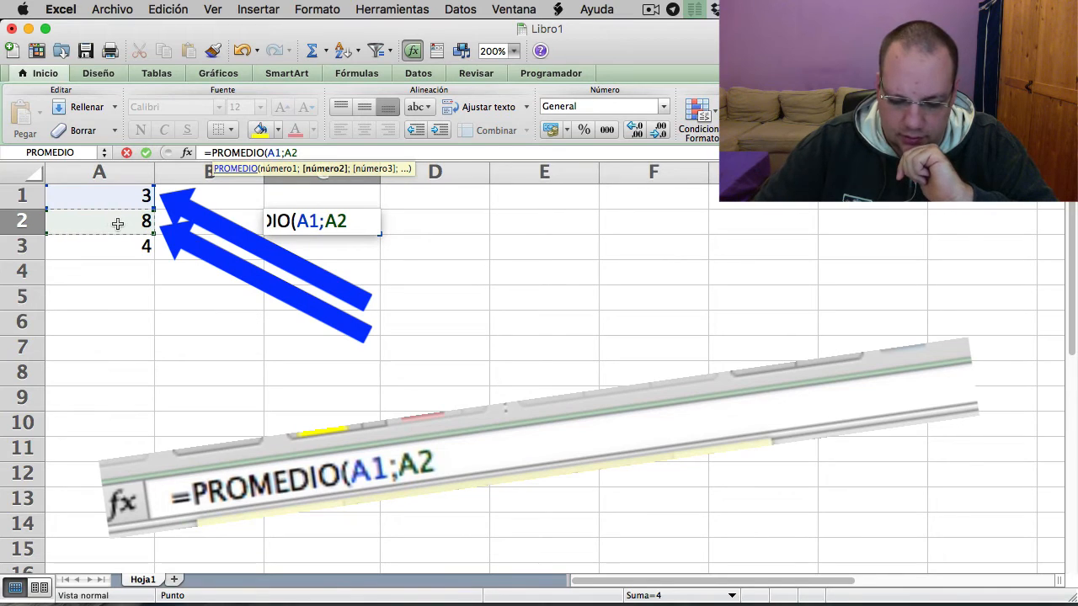
pyautogui.write(';')
pyautogui.click(93, 248)
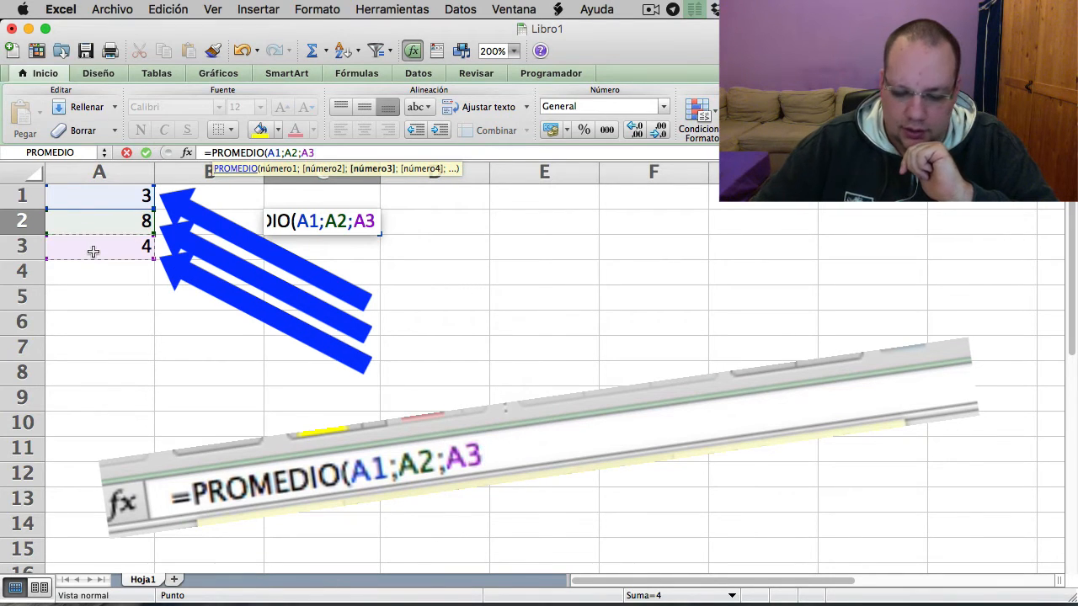
pyautogui.write(')')
pyautogui.press('Return')
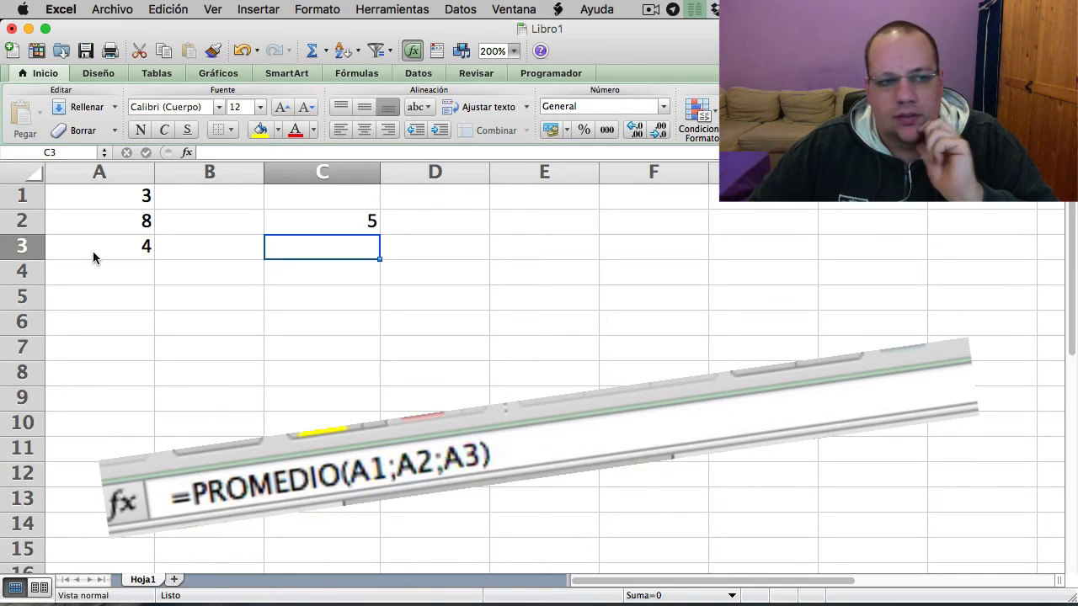
# - Change the value in cell A1 to 4 to test the average formula
pyautogui.click(137, 200)
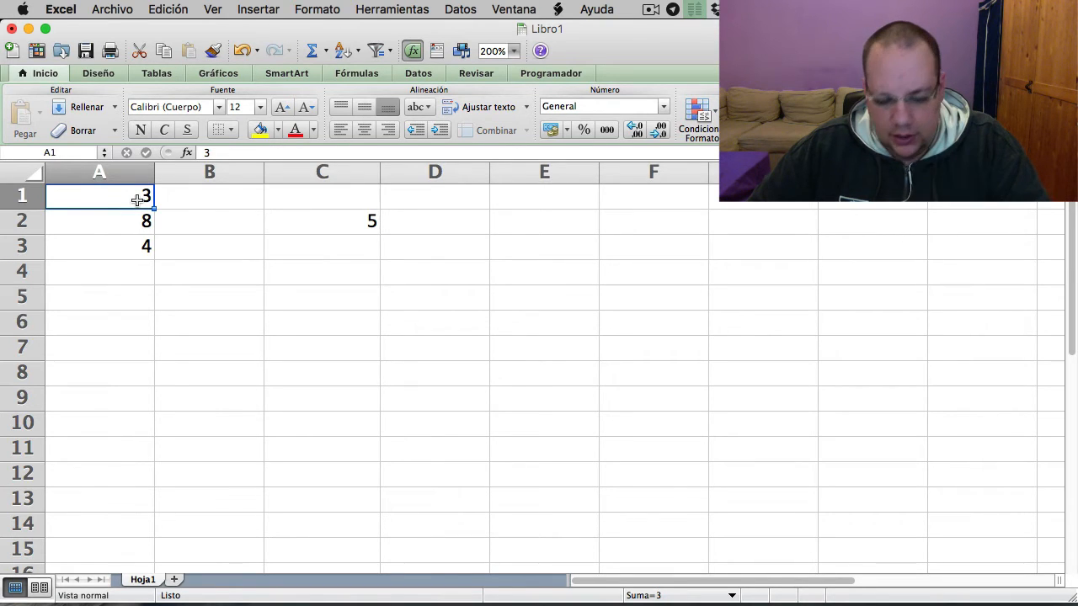
pyautogui.write('4')
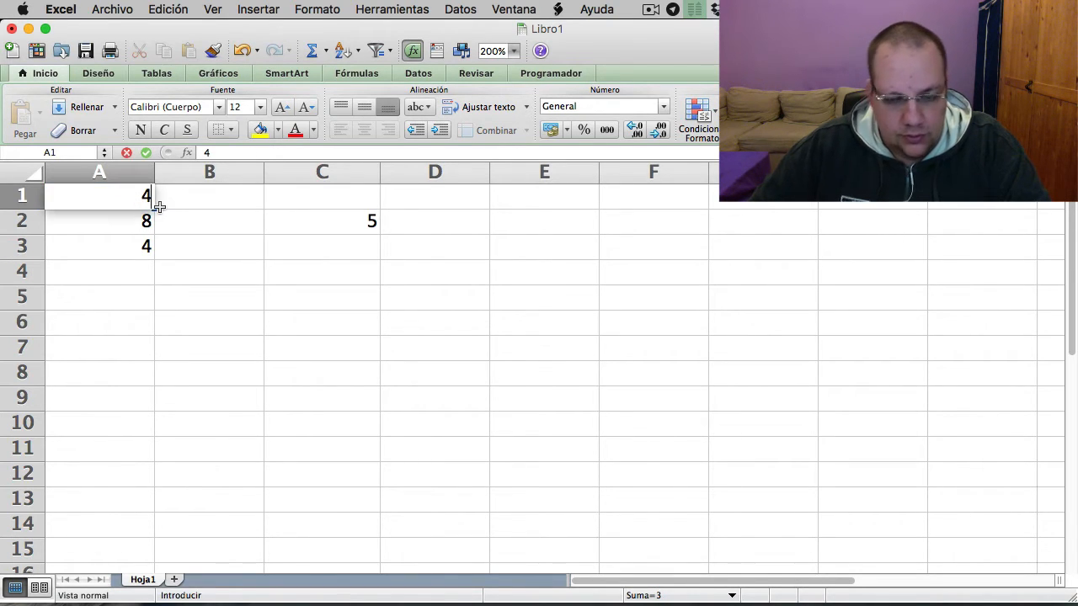
pyautogui.press('Return')
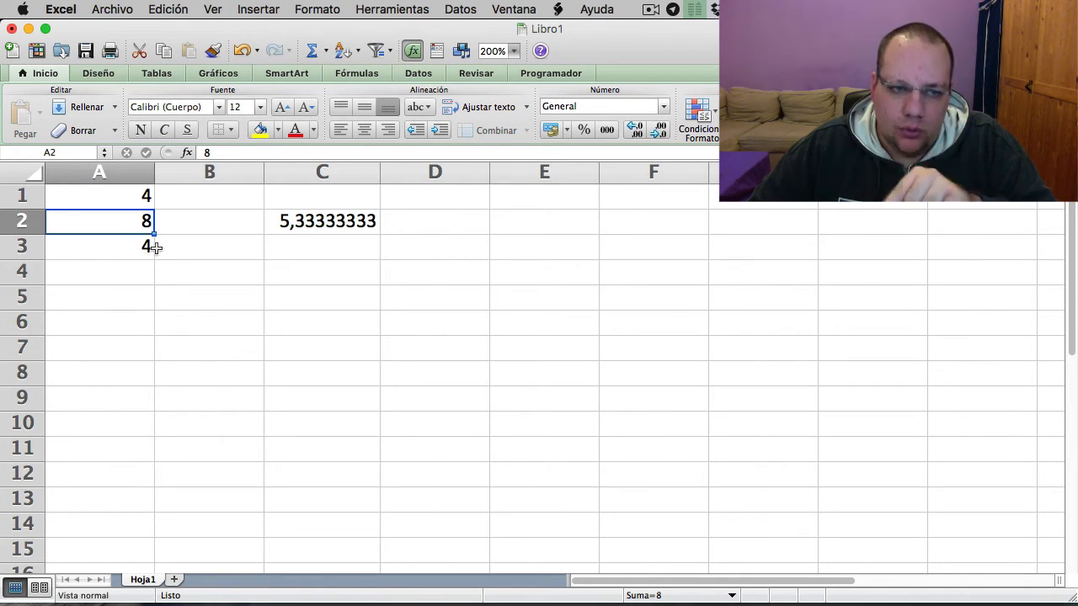
# - Rewrite the average formula in cell C2 to use a continuous range, =PROMEDIO(A1:A3)
pyautogui.click(310, 220)
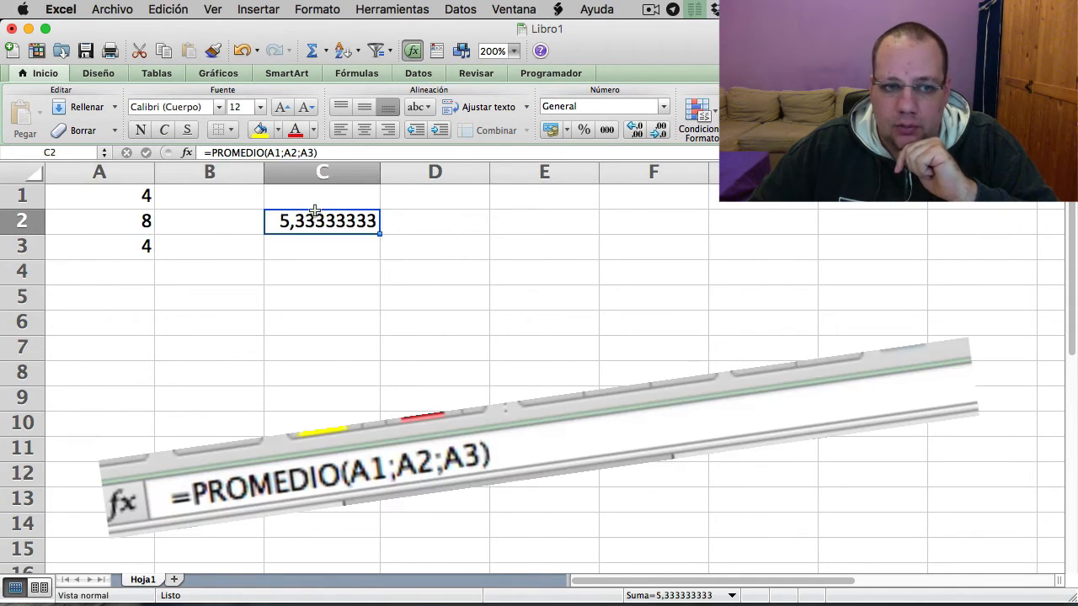
pyautogui.click(325, 152)
pyautogui.moveTo(276, 152); pyautogui.dragTo(267, 152)
pyautogui.press('BackSpace')
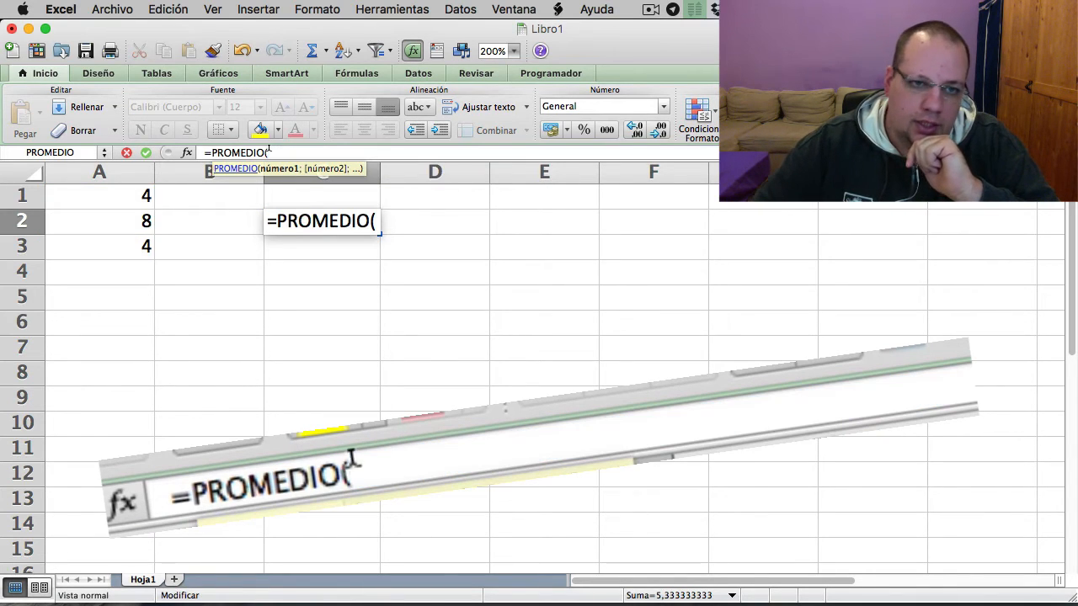
pyautogui.click(113, 198)
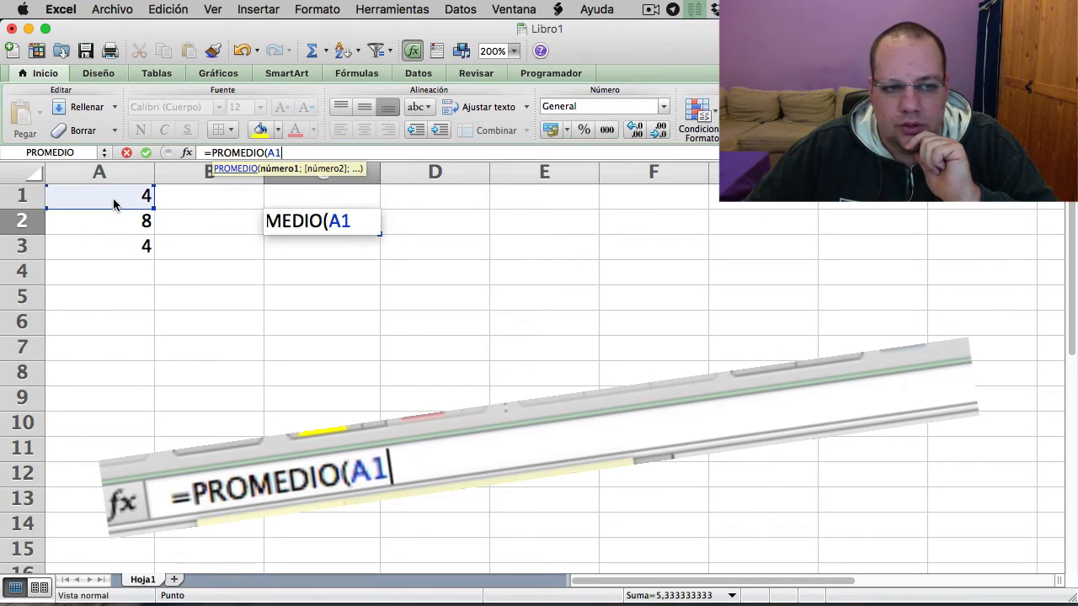
pyautogui.moveTo(113, 204); pyautogui.dragTo(128, 244)
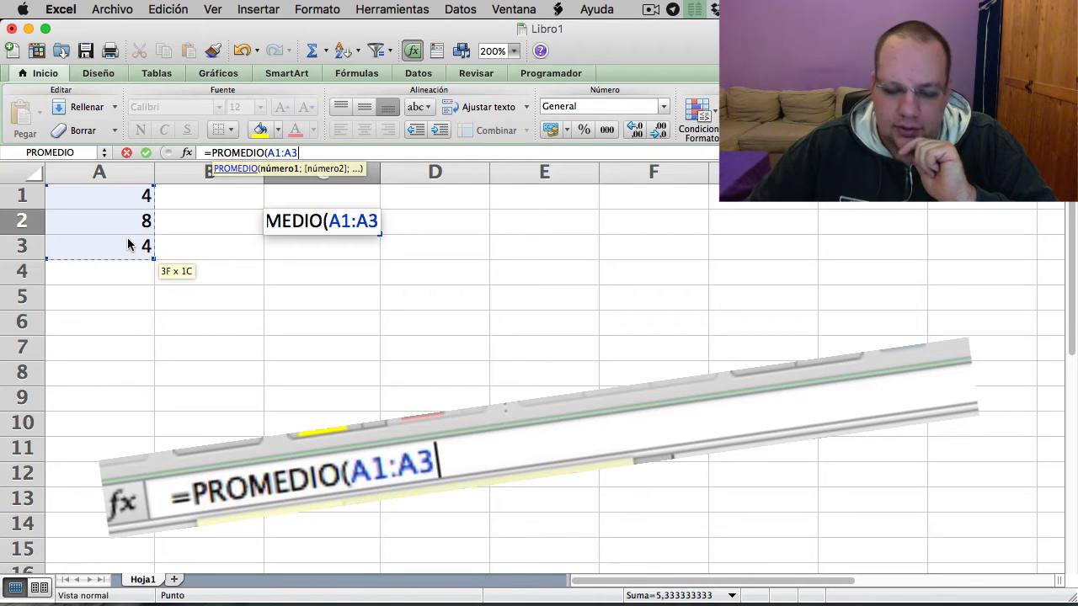
pyautogui.write(')')
pyautogui.press('Return')
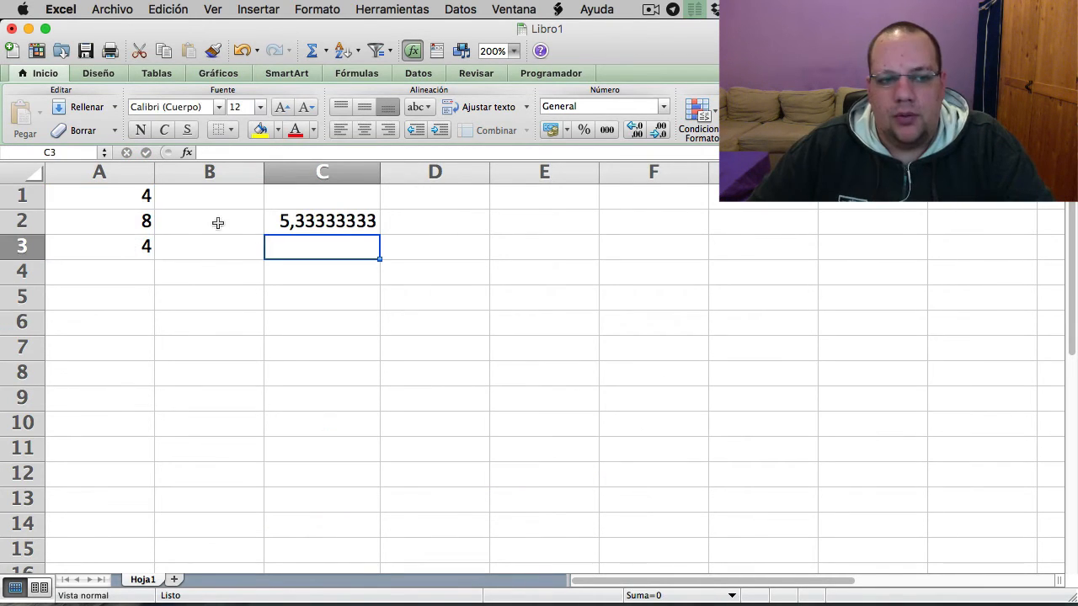
# - Change the value in cell A2 to 3
pyautogui.click(139, 221)
pyautogui.write('3')
pyautogui.press('Return')
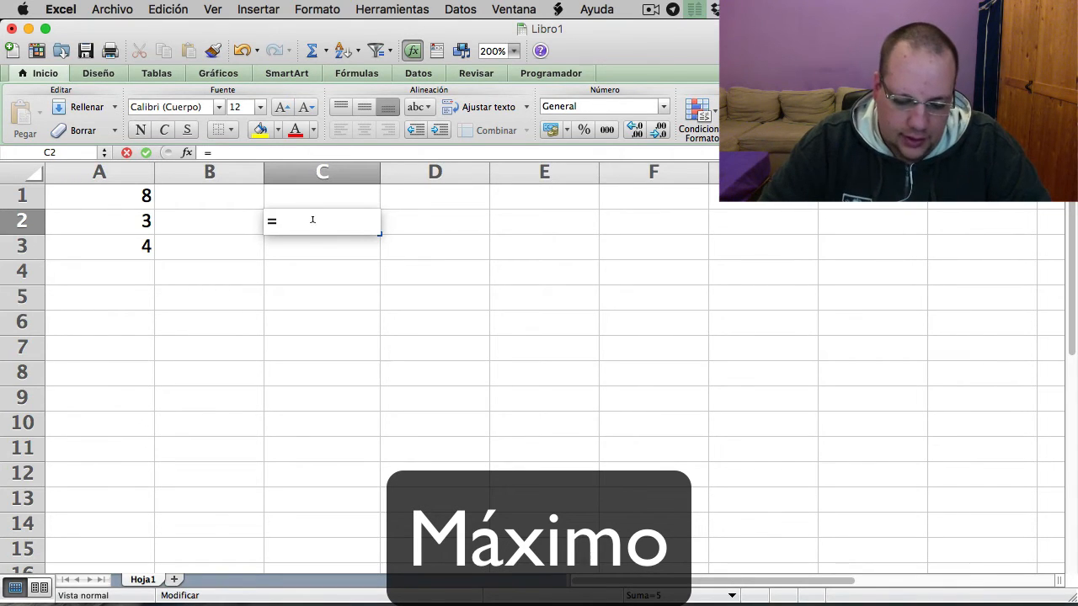
# - Complete the formula in cell C2 as =Max(8;3;4) to get the maximum of the literal numbers
pyautogui.write('Max(')
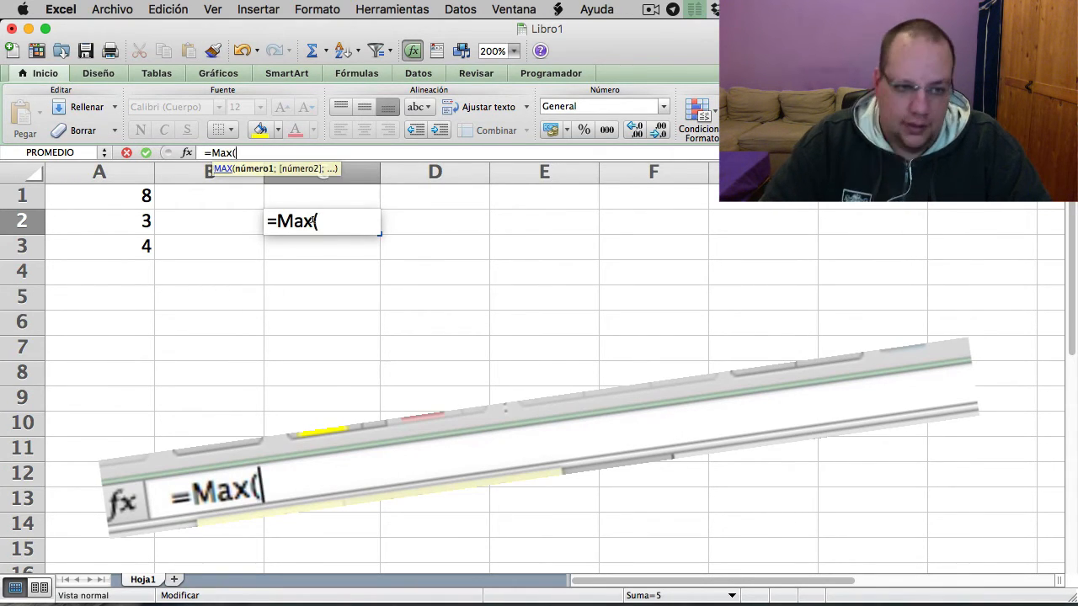
pyautogui.write('8')
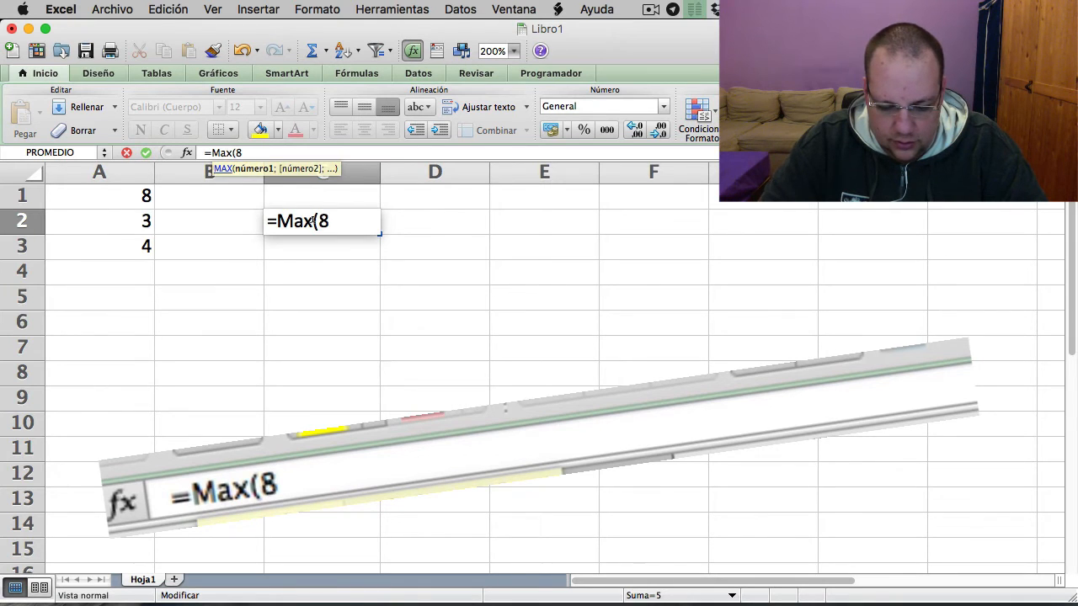
pyautogui.write(';3;')
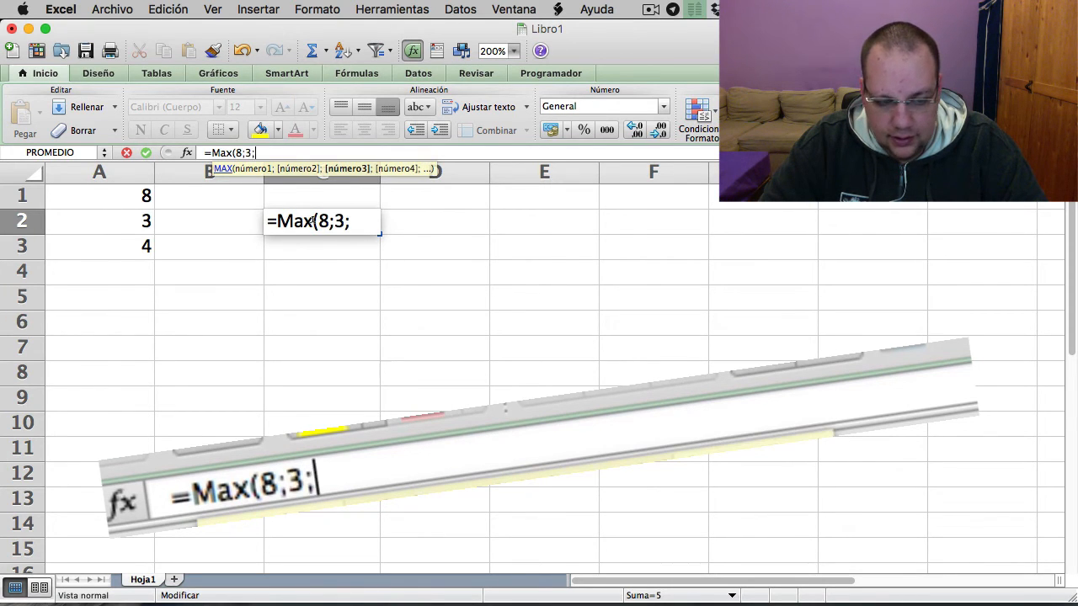
pyautogui.write('4)')
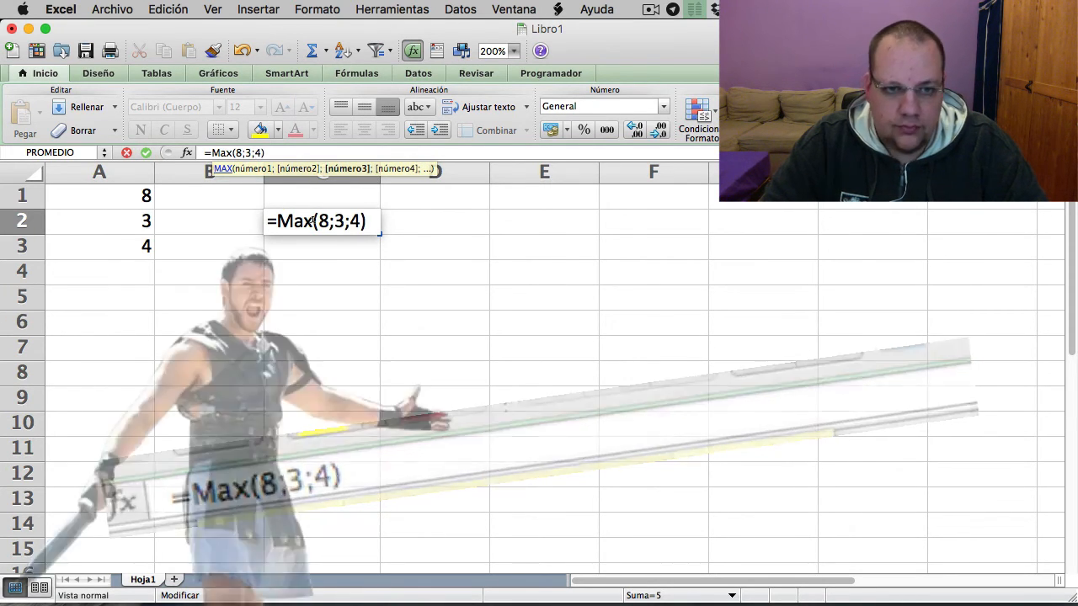
pyautogui.press('Return')
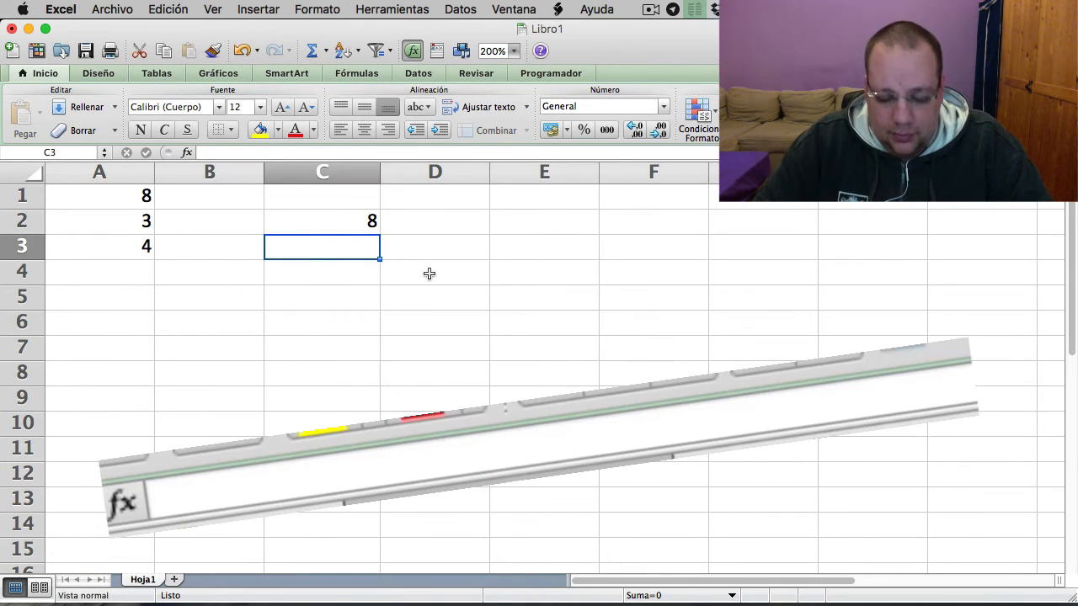
# - Enter a MAX formula in cell C3 that references cells A1, A2 and A3 individually, separated by semicolons
pyautogui.write('=MA')
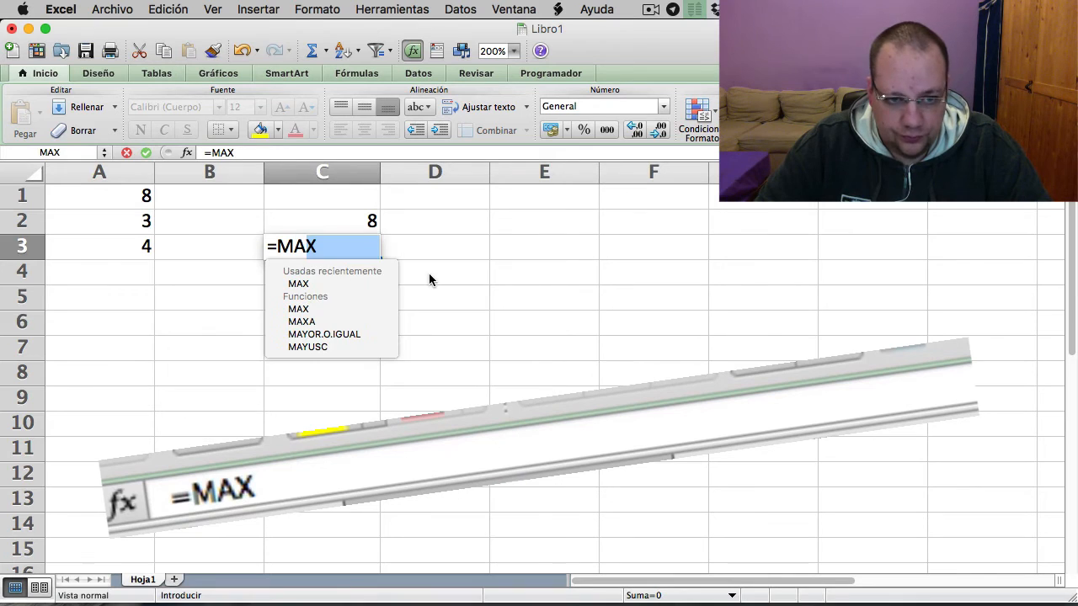
pyautogui.write('X(')
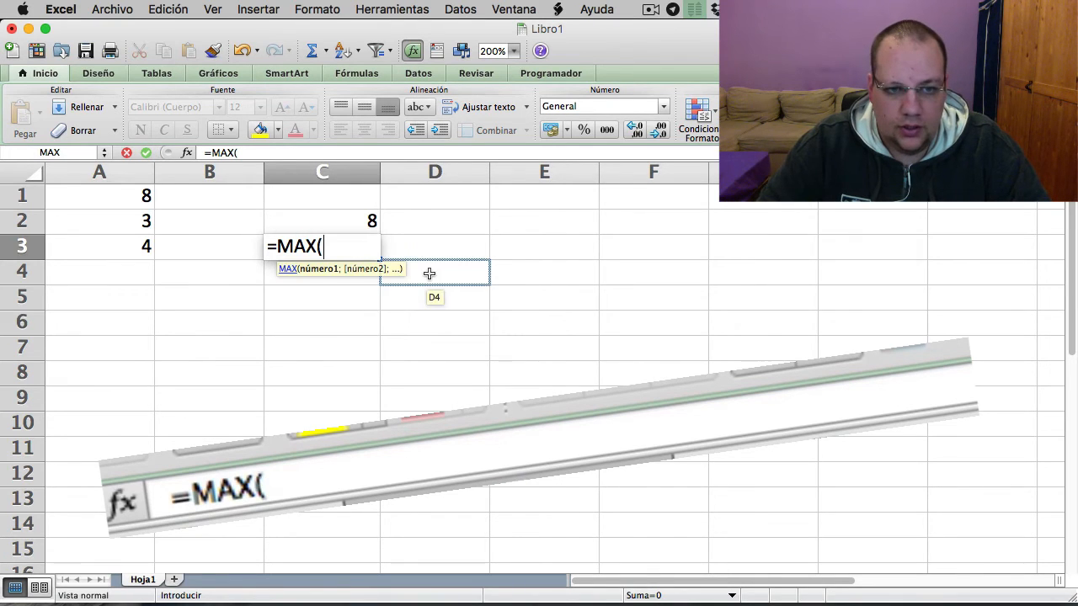
pyautogui.click(134, 195)
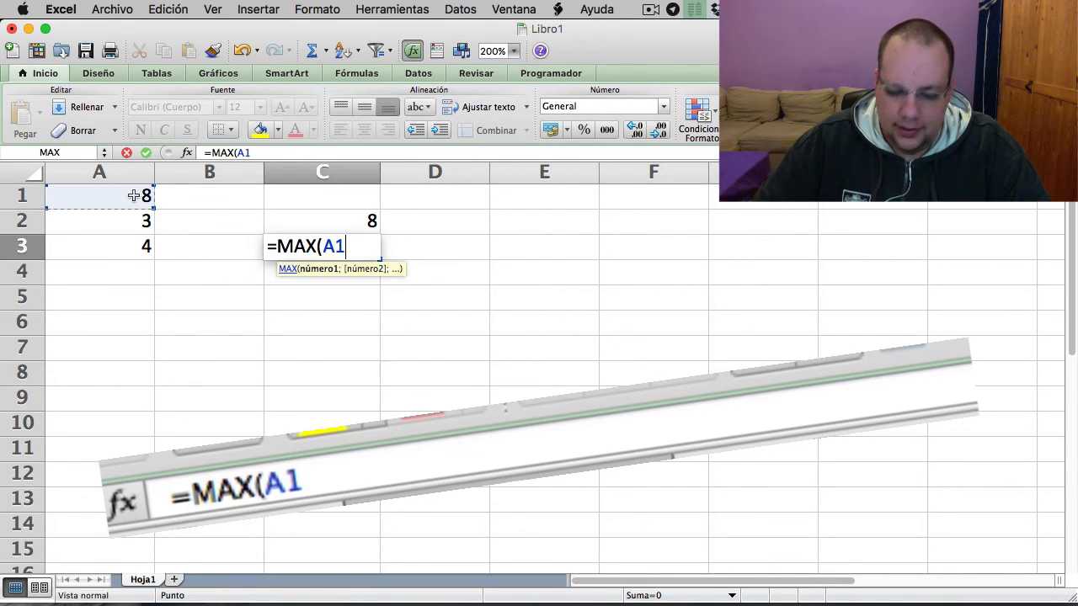
pyautogui.write(';')
pyautogui.click(121, 220)
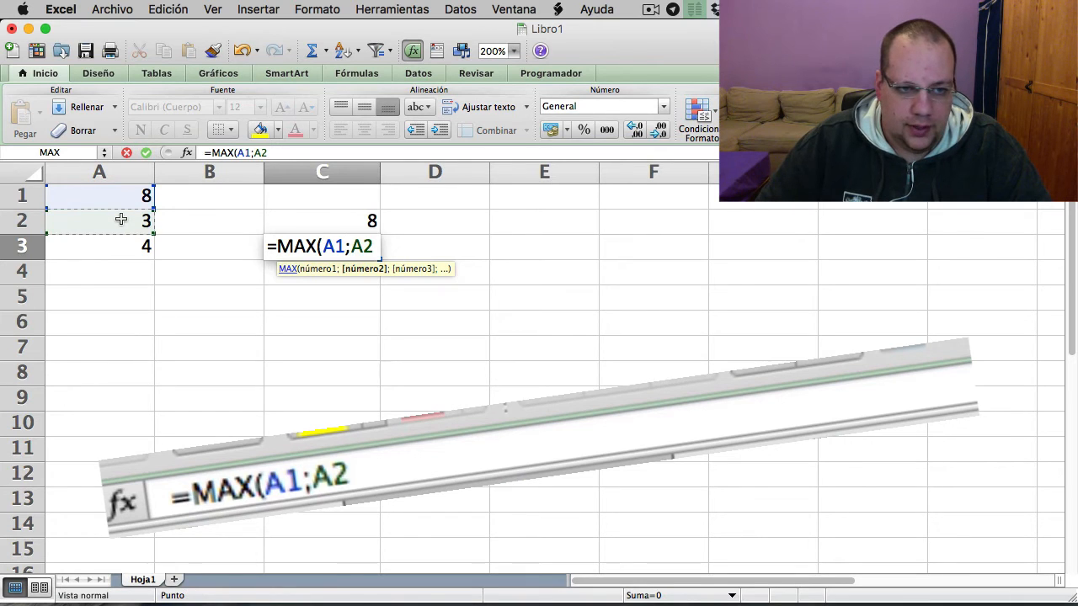
pyautogui.write(';')
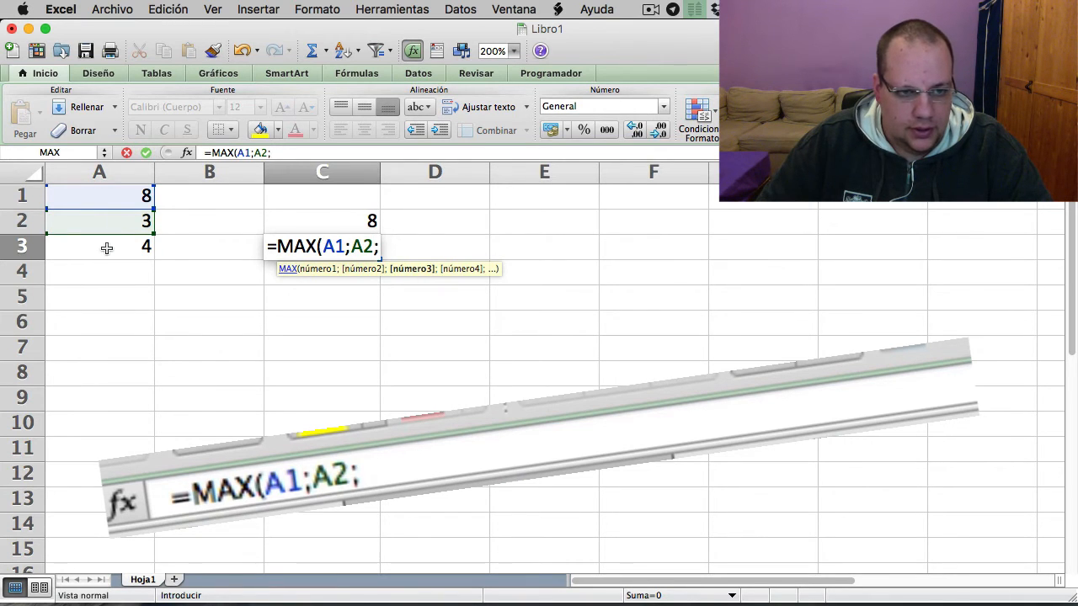
pyautogui.click(107, 247)
pyautogui.press('Return')
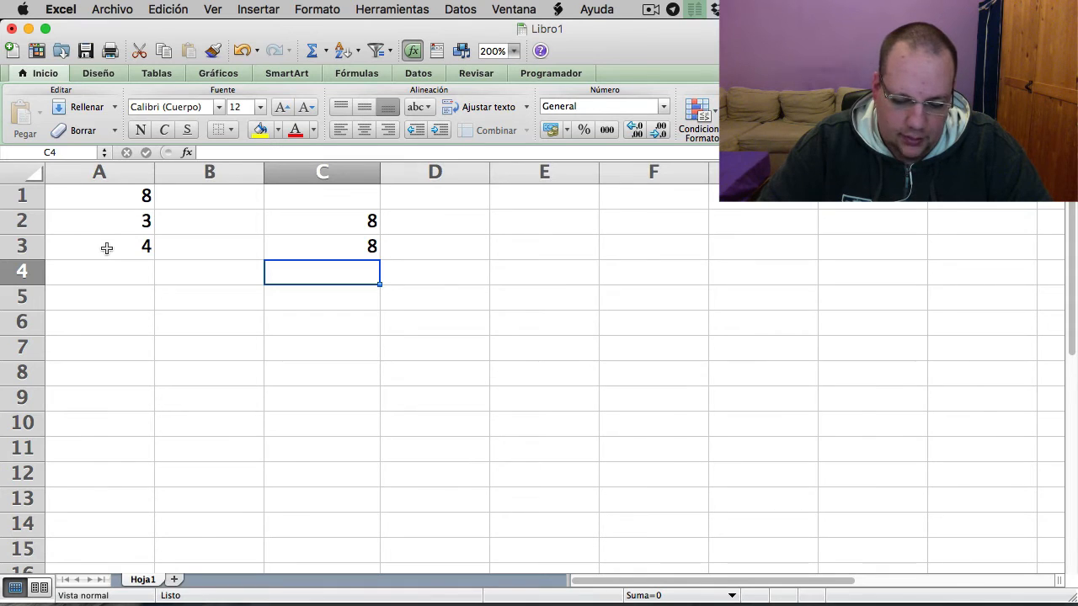
# - Enter =MAX(A1:A3) in cell C4 to get the maximum of the whole range
pyautogui.write('=MAX(')
pyautogui.click(115, 198)
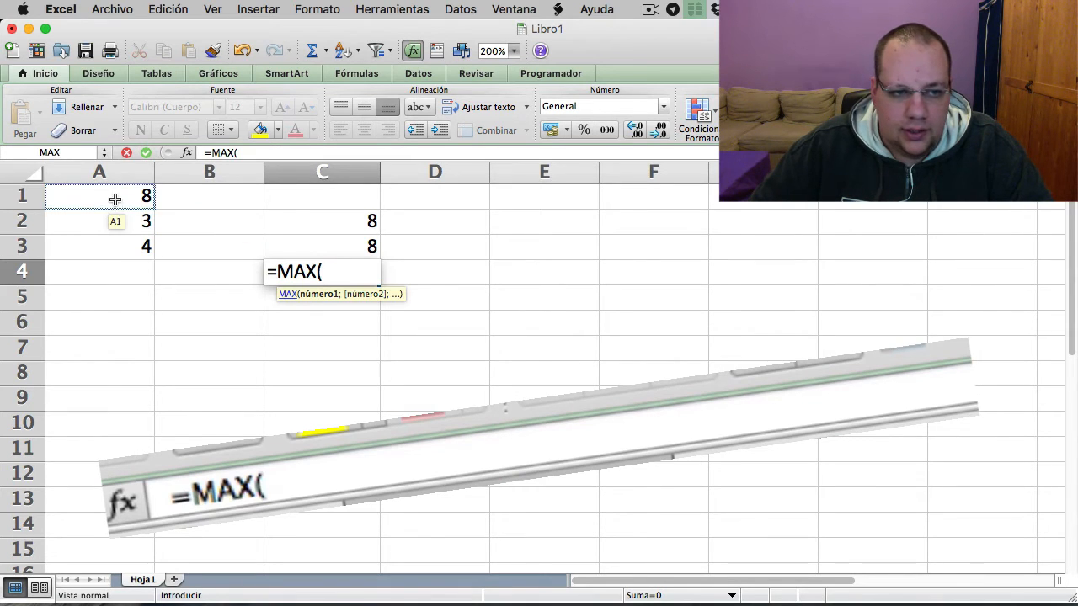
pyautogui.moveTo(115, 199); pyautogui.dragTo(116, 243)
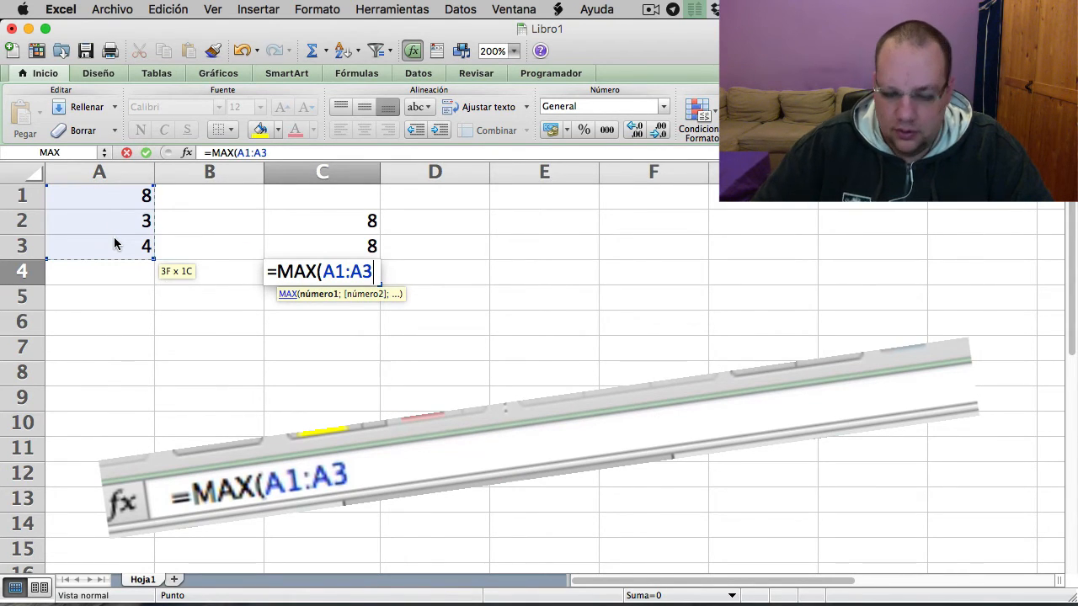
pyautogui.write(')')
pyautogui.press('Return')
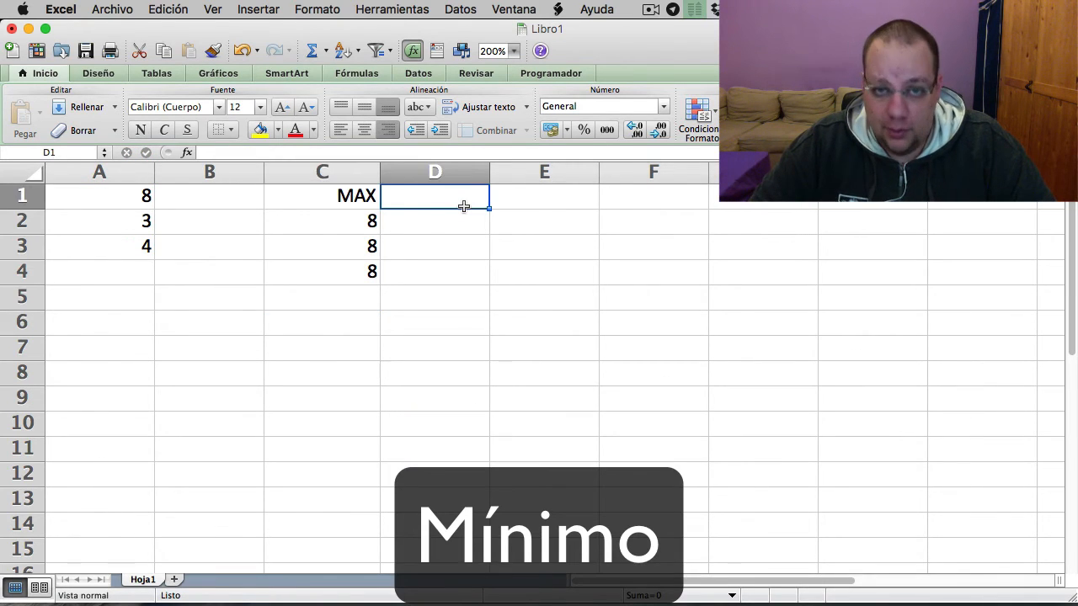
# - Head cell D1 with MIN and enter =MIN(8;3;4) in cell D2 to get the minimum of the literal numbers
pyautogui.write('MIN')
pyautogui.press('Return')
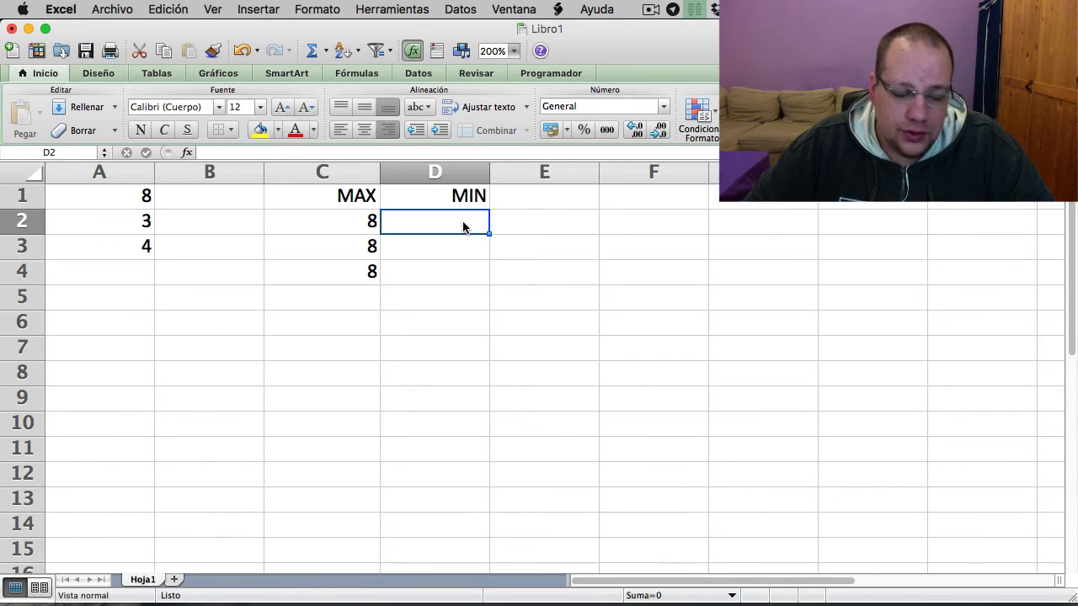
pyautogui.write('=MIN')
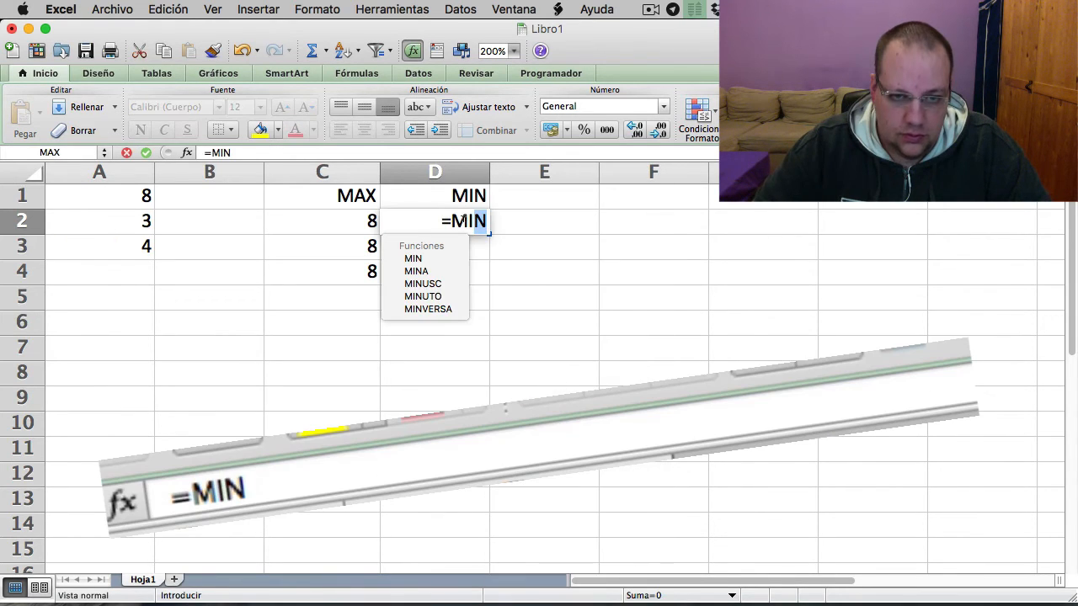
pyautogui.write('(')
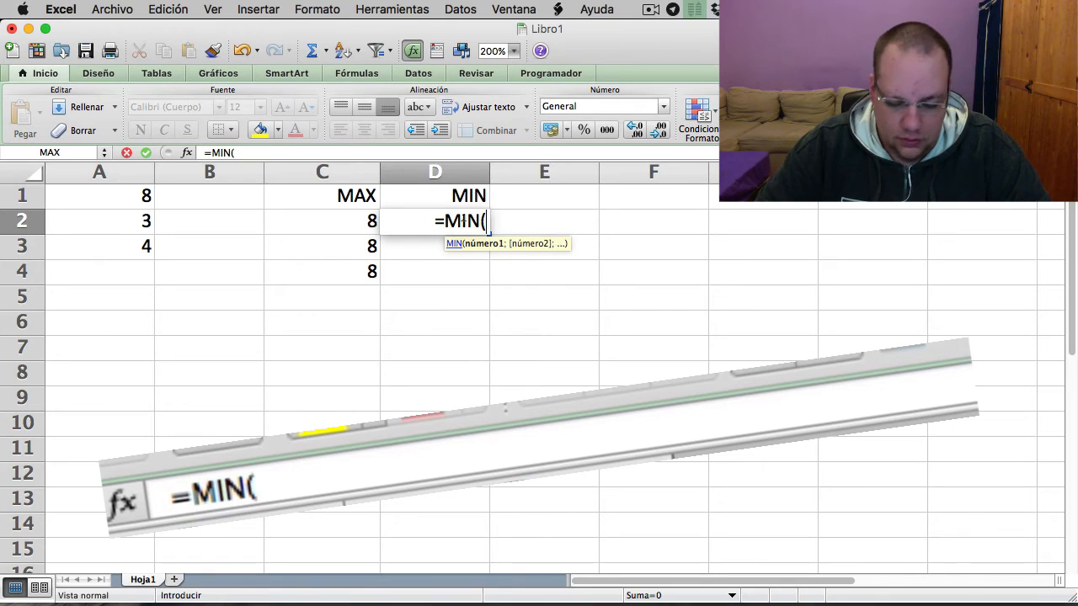
pyautogui.write('8;')
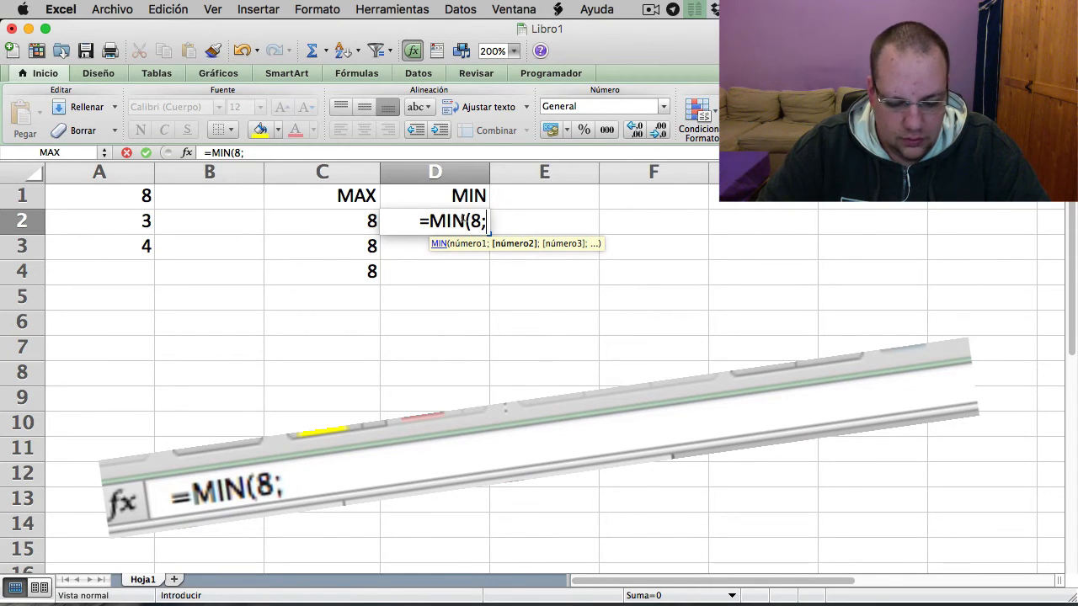
pyautogui.write('3;')
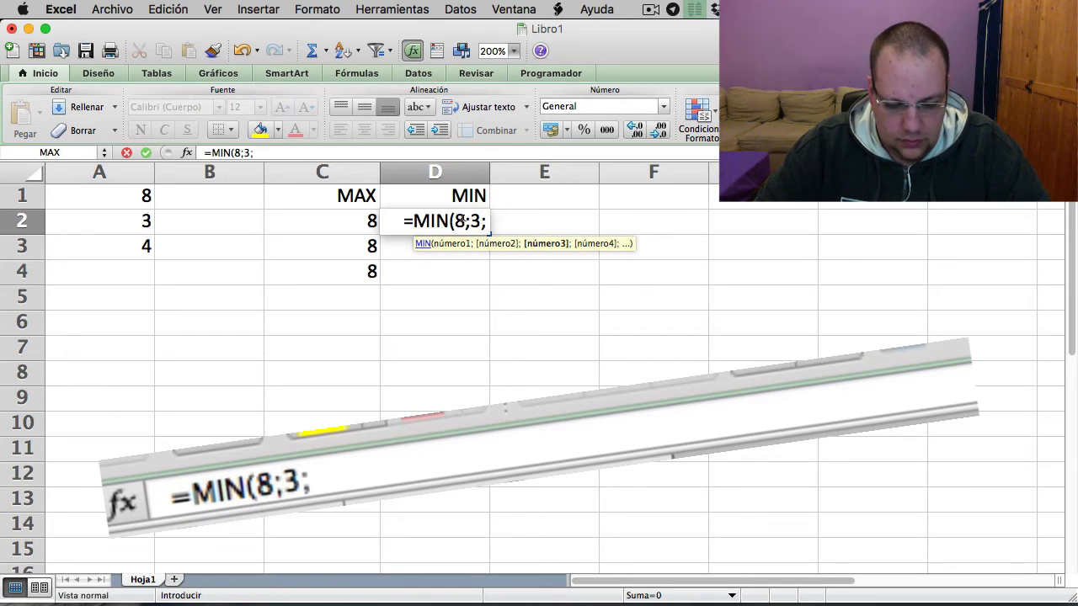
pyautogui.write('4)')
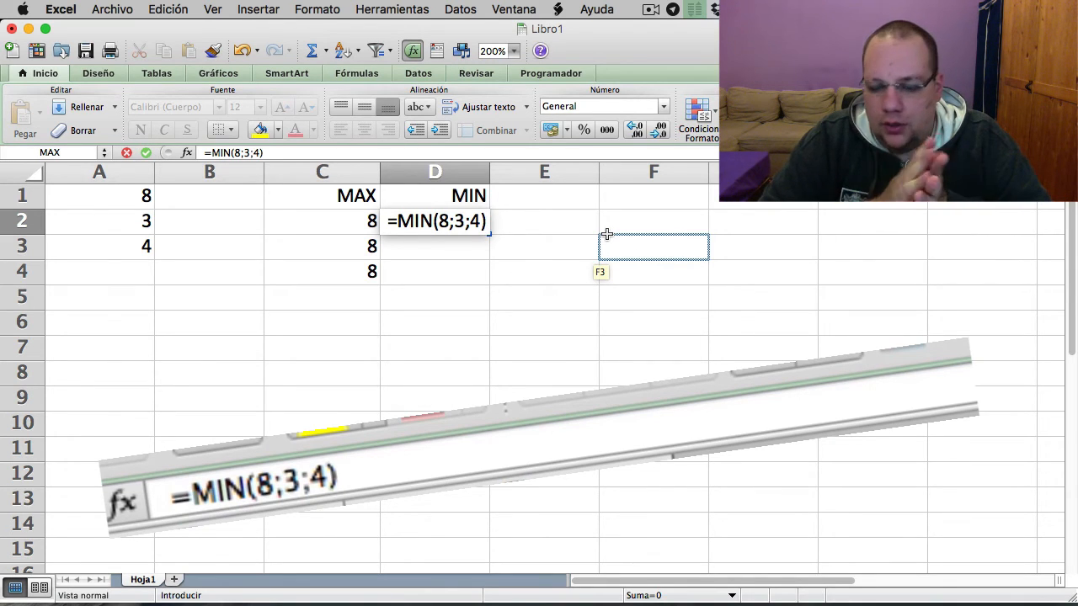
pyautogui.press('Return')
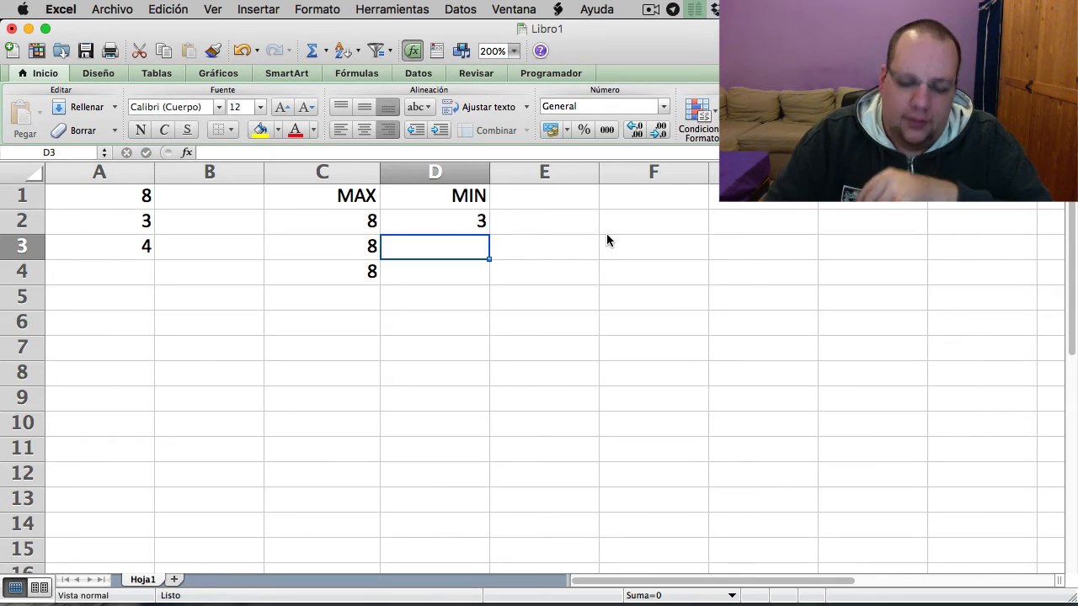
# - Enter a MIN formula in cell D3 that references cells A1, A2 and A3 individually, separated by semicolons
pyautogui.write('M')
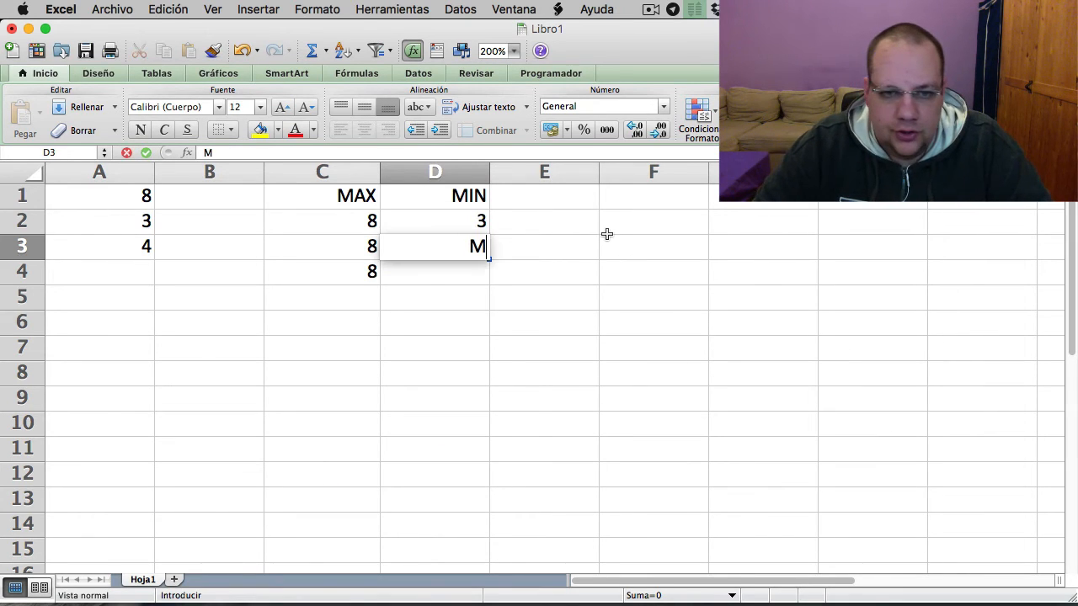
pyautogui.write('IN(')
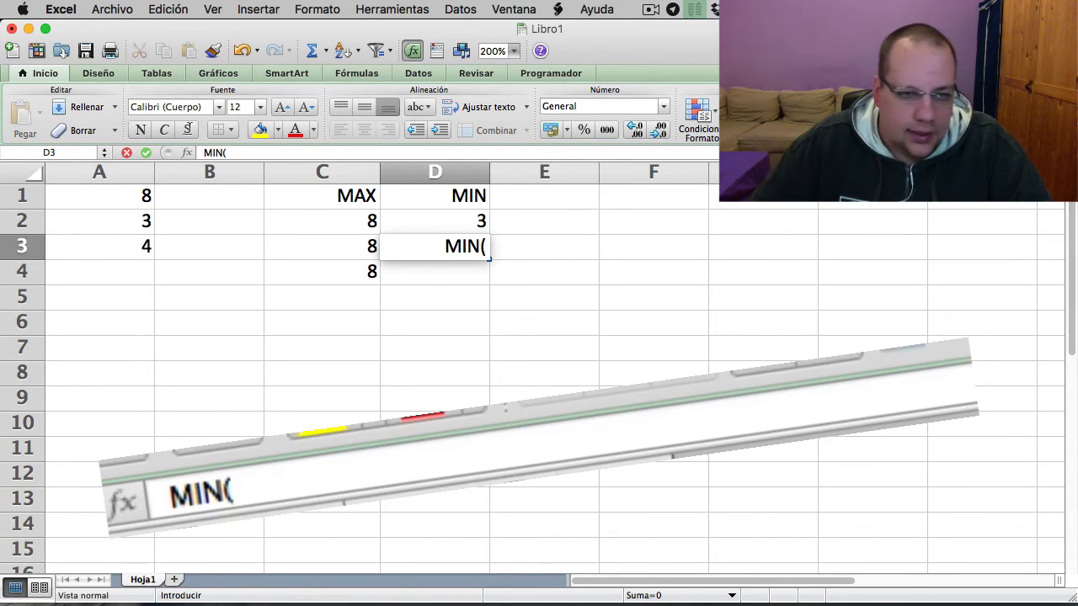
pyautogui.click(139, 199)
pyautogui.write(';')
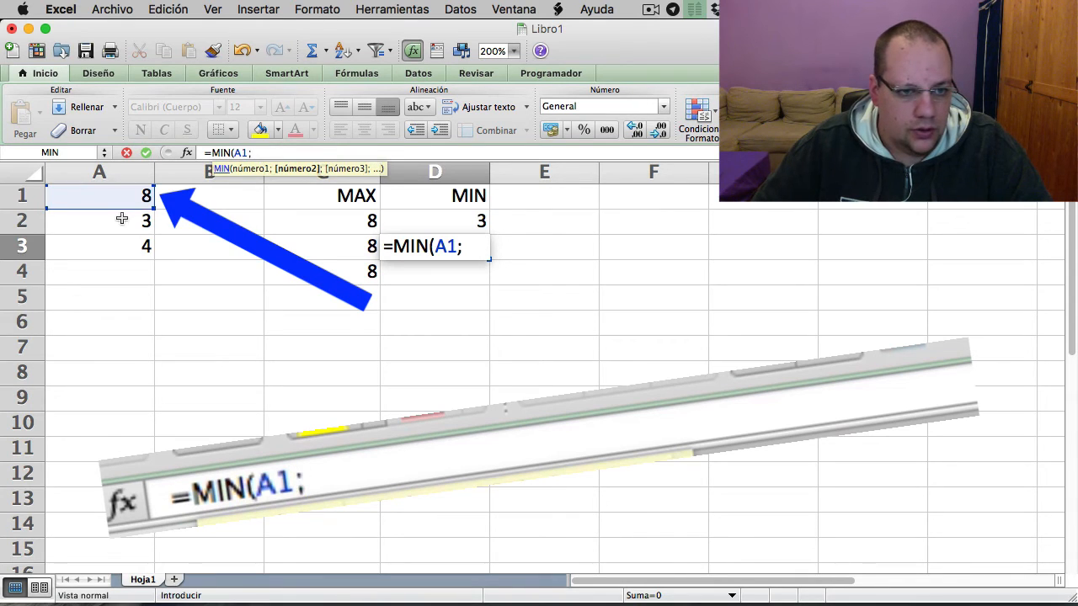
pyautogui.click(122, 219)
pyautogui.write(';')
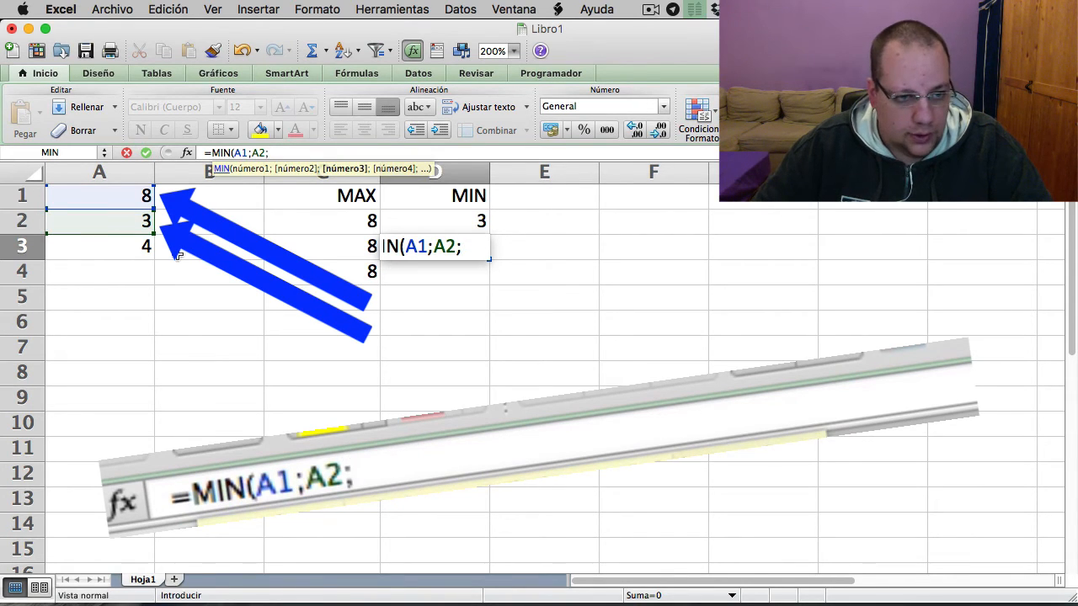
pyautogui.click(142, 253)
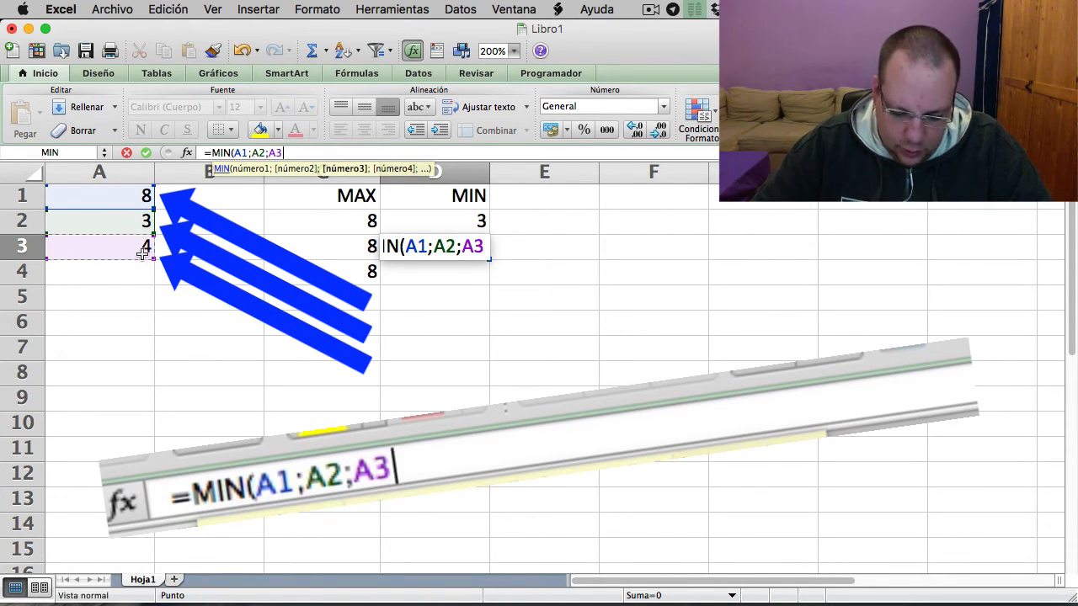
pyautogui.write(')')
pyautogui.press('Return')
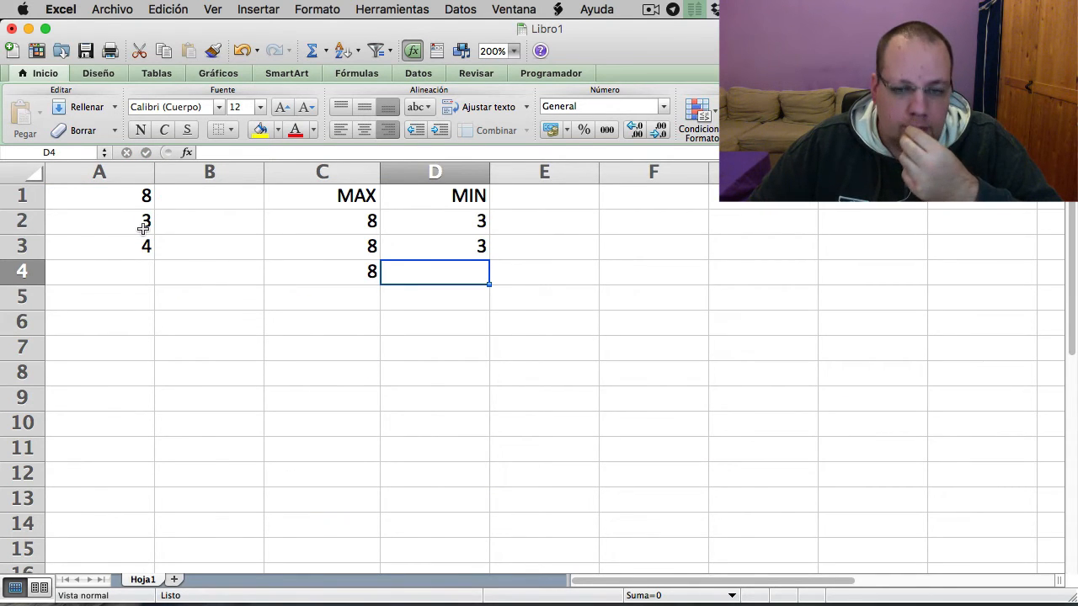
# - Enter =MIN(A1:A3) in cell D4 to get the minimum of the whole range
pyautogui.write('=MIN(')
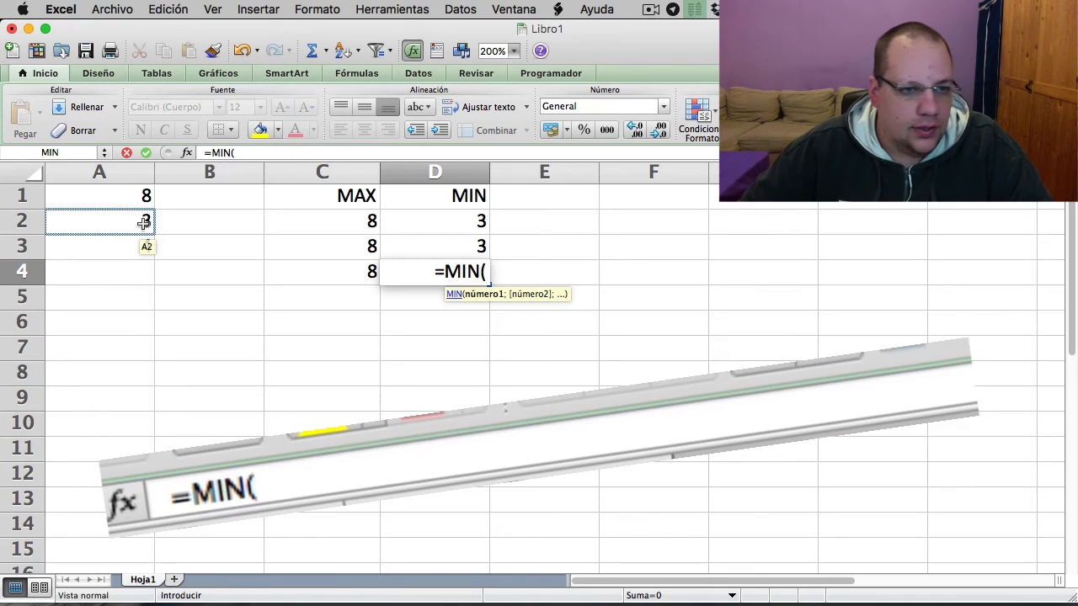
pyautogui.moveTo(136, 203); pyautogui.dragTo(138, 251)
pyautogui.write(')')
pyautogui.press('Return')
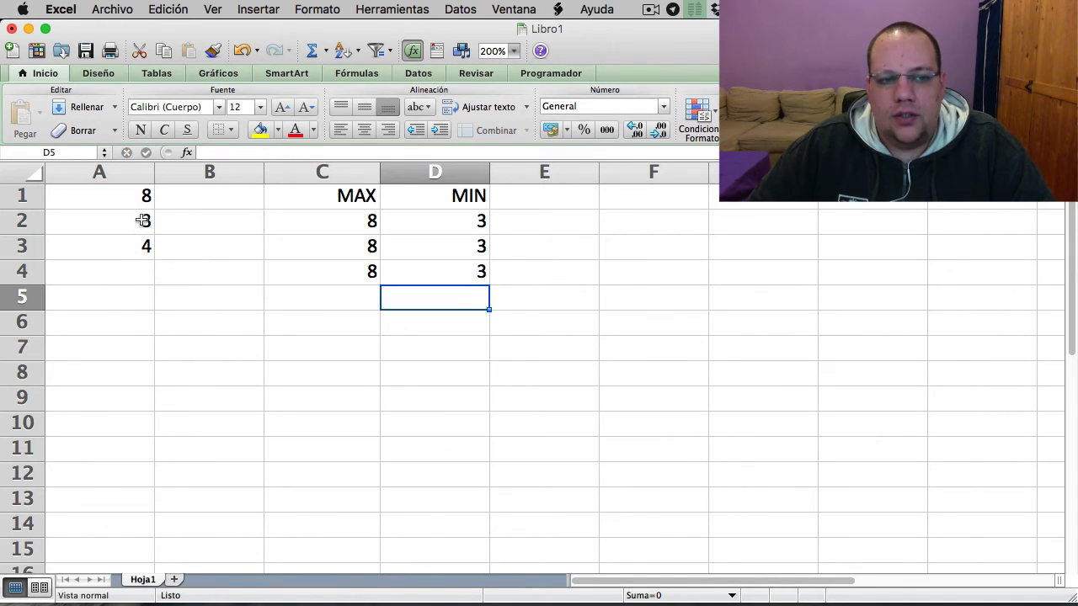
# - Change the value in cell A1 to 1
pyautogui.click(143, 196)
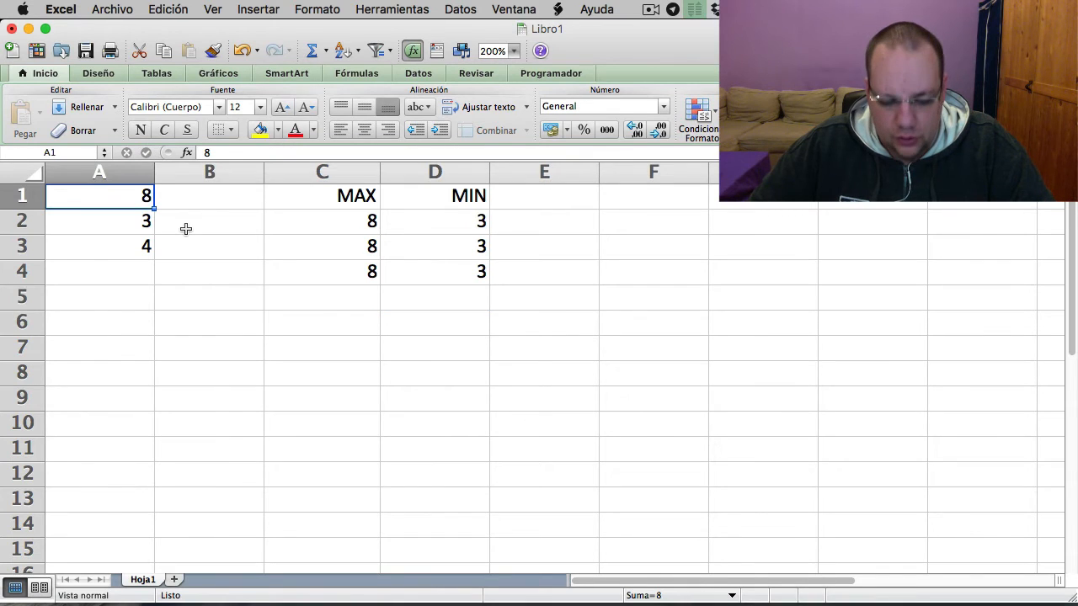
pyautogui.write('1')
pyautogui.press('Return')
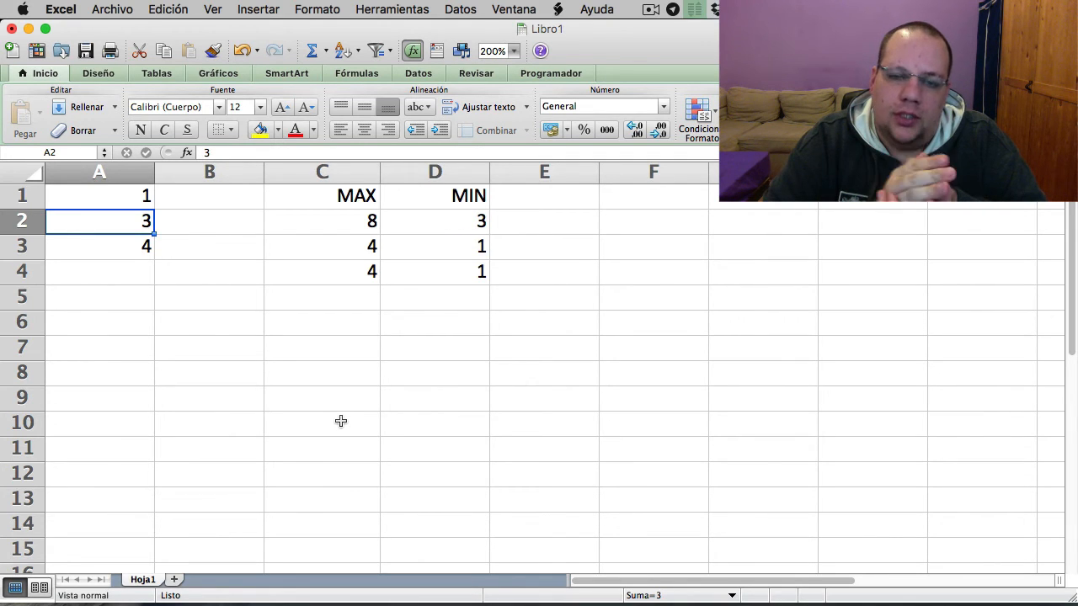
# - Extend the data in column A with the values 3, 3 and 4 in cells A4 to A6
pyautogui.click(139, 281)
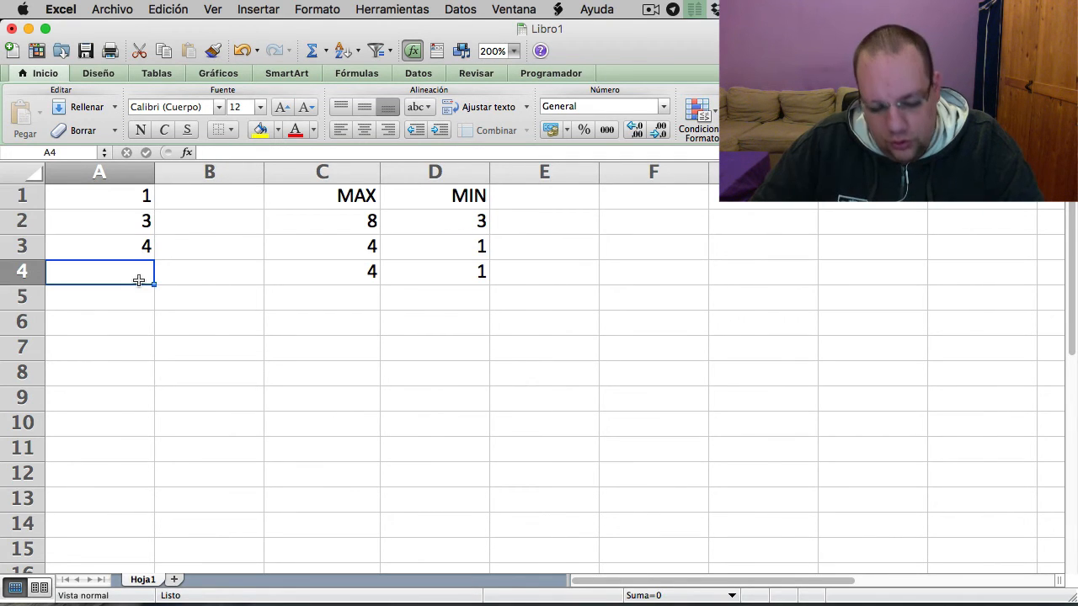
pyautogui.write('3')
pyautogui.press('Return')
pyautogui.write('3')
pyautogui.press('Return')
pyautogui.write('4')
pyautogui.press('Return')
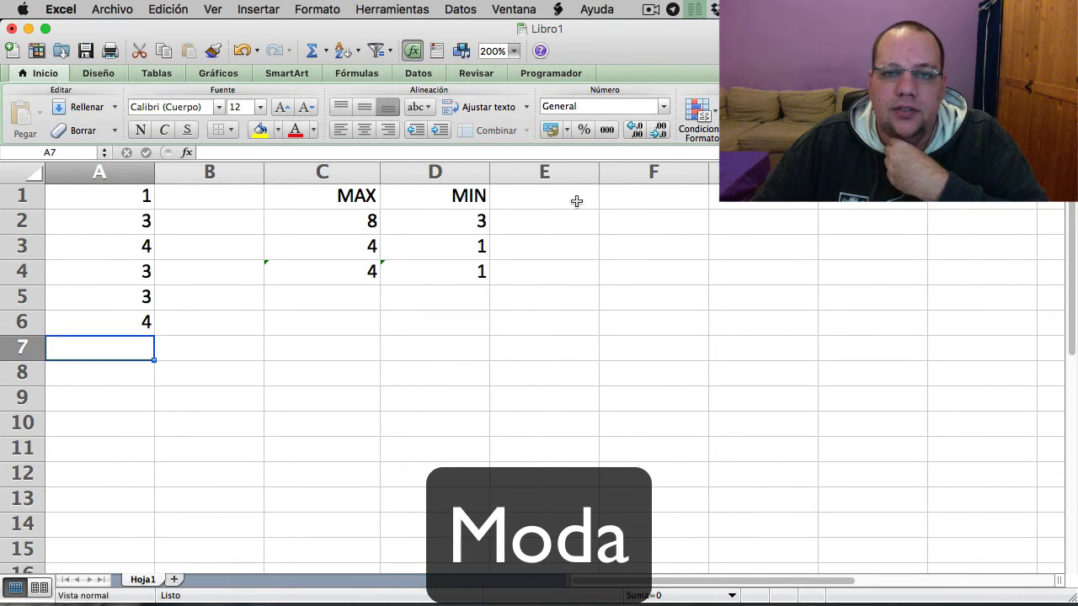
# - Add the heading MODA in cell E1
pyautogui.click(576, 202)
pyautogui.write('MODA')
pyautogui.press('Return')
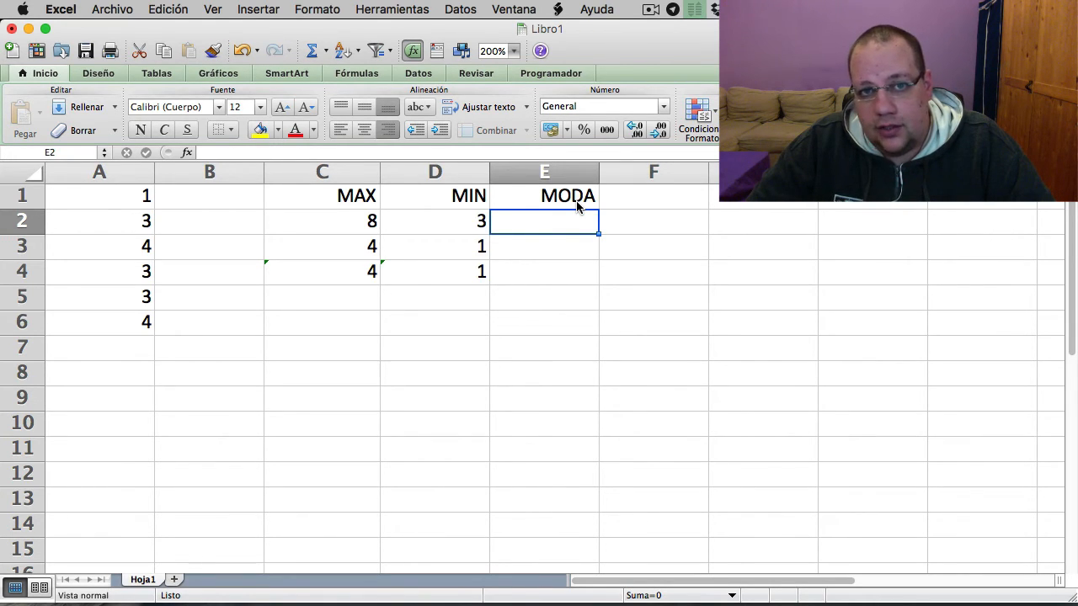
# - Enter =MODA(A1:A6) in cell E4 to get the most frequent value of the column A data
pyautogui.click(572, 281)
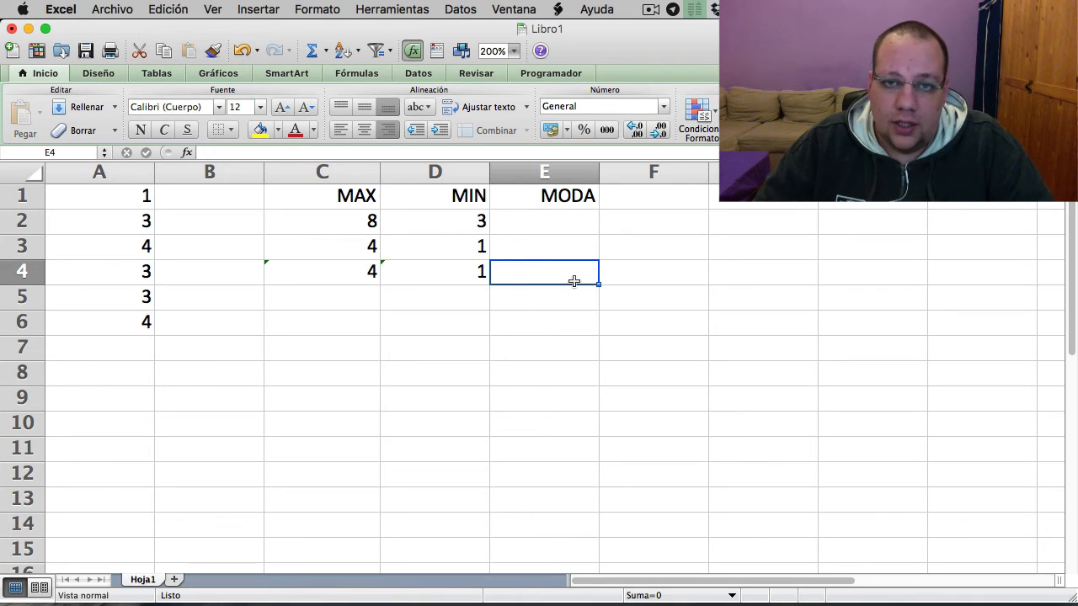
pyautogui.write('=')
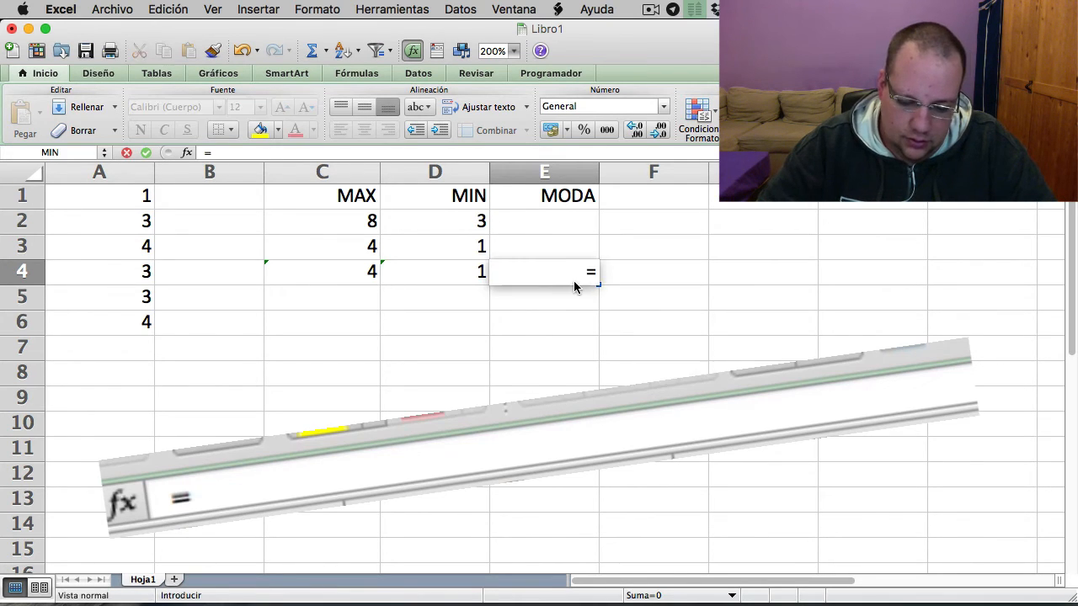
pyautogui.write('MODA')
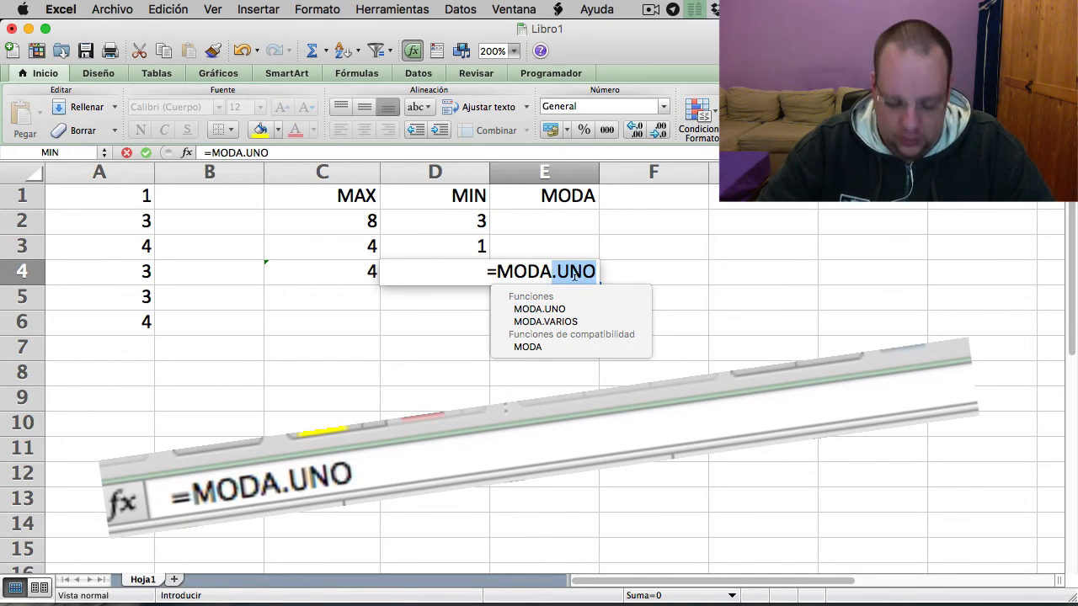
pyautogui.write('(')
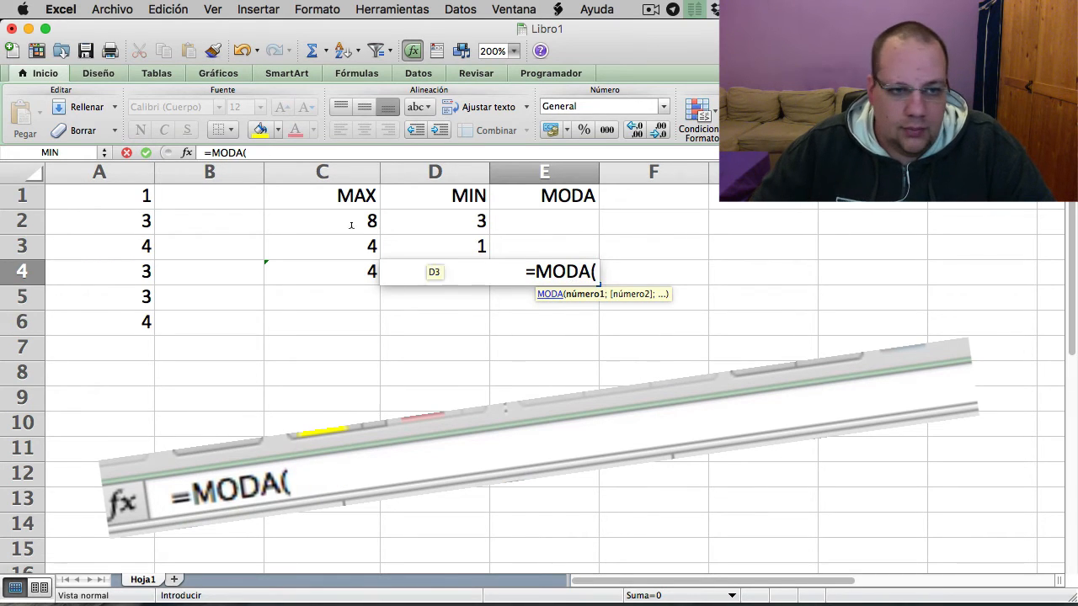
pyautogui.moveTo(131, 198); pyautogui.dragTo(131, 321)
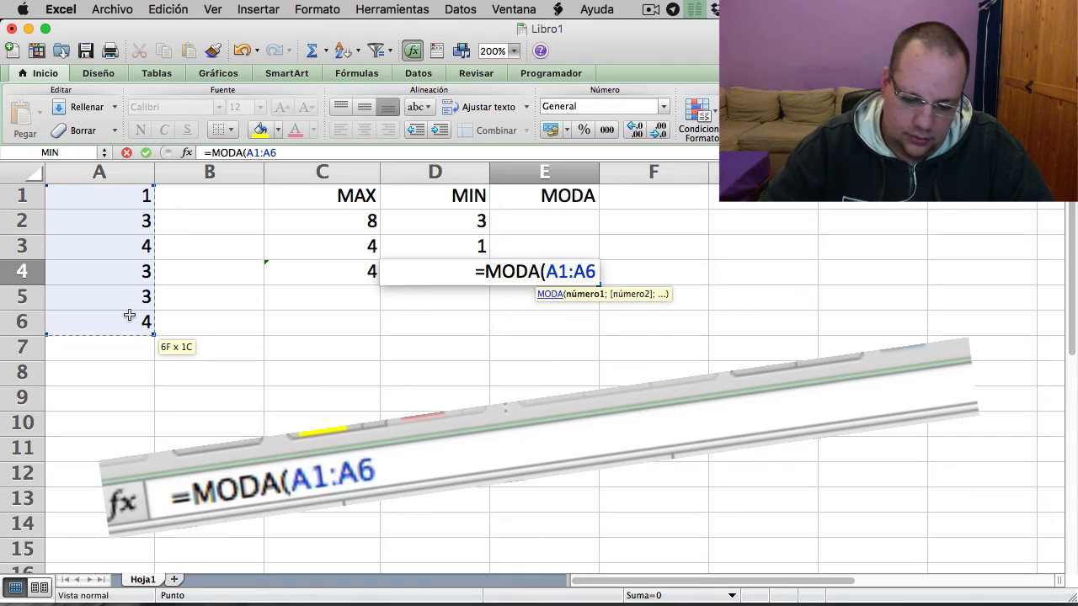
pyautogui.write(')')
pyautogui.press('Return')
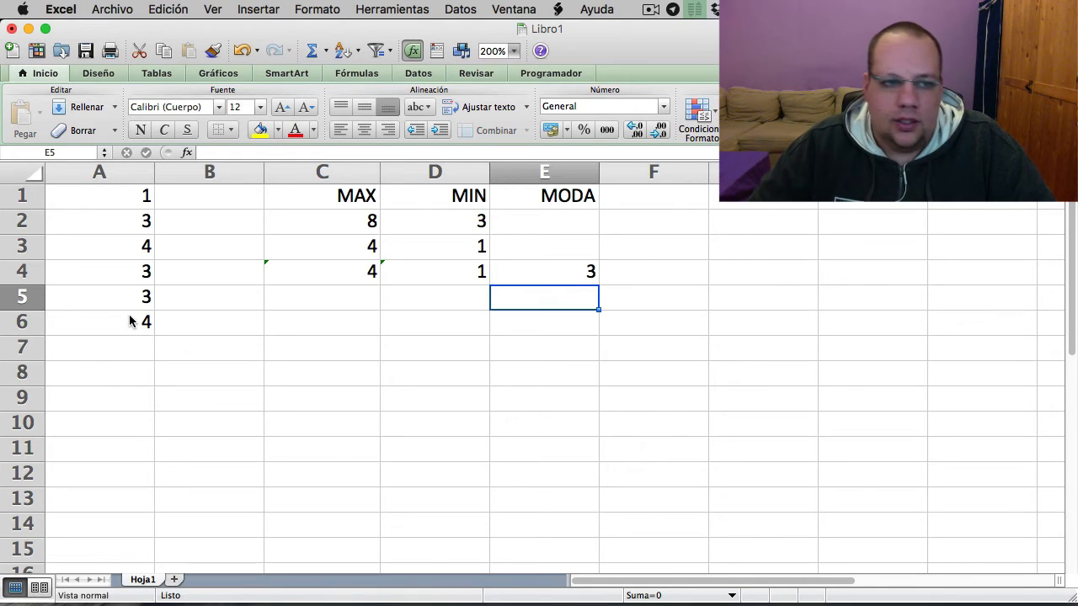
# - Add the heading MEDIANA in cell F1 and select cell F4 below it
pyautogui.moveTo(87, 203); pyautogui.dragTo(106, 322)
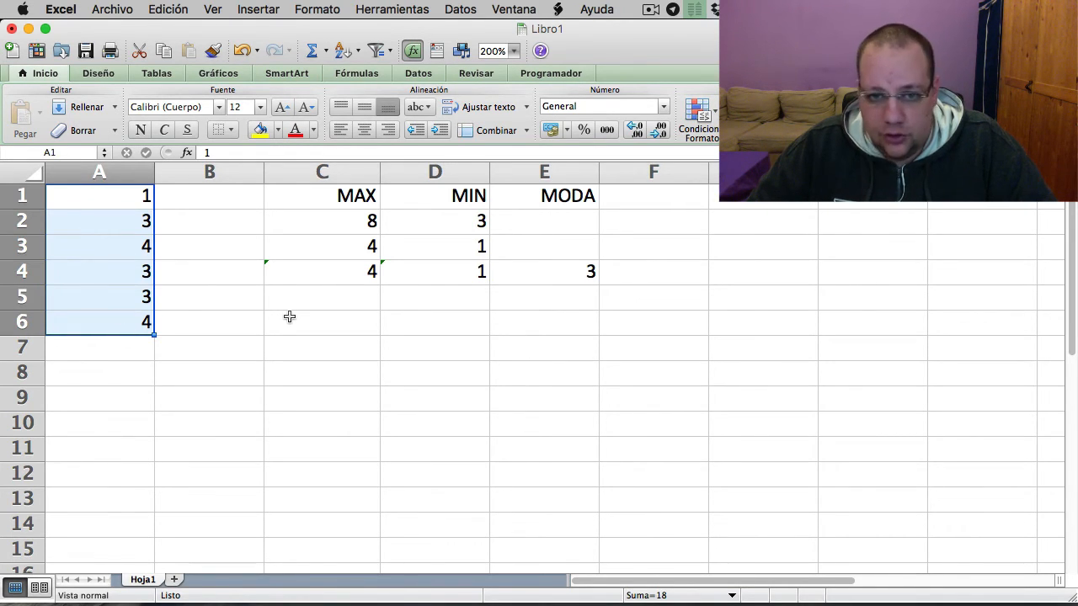
pyautogui.click(690, 195)
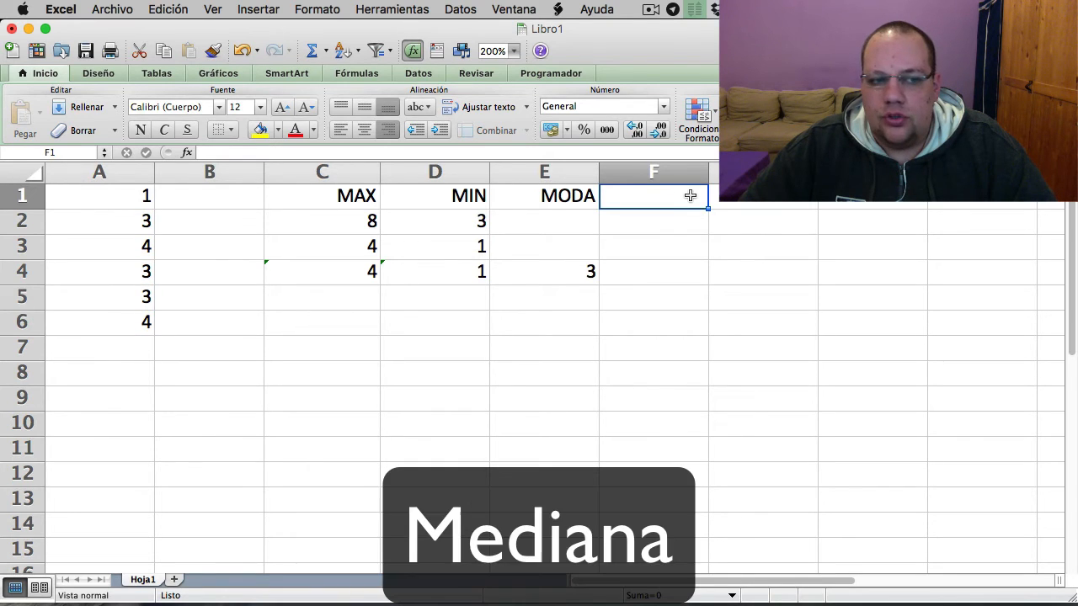
pyautogui.write('MEDIANA')
pyautogui.click(682, 275)
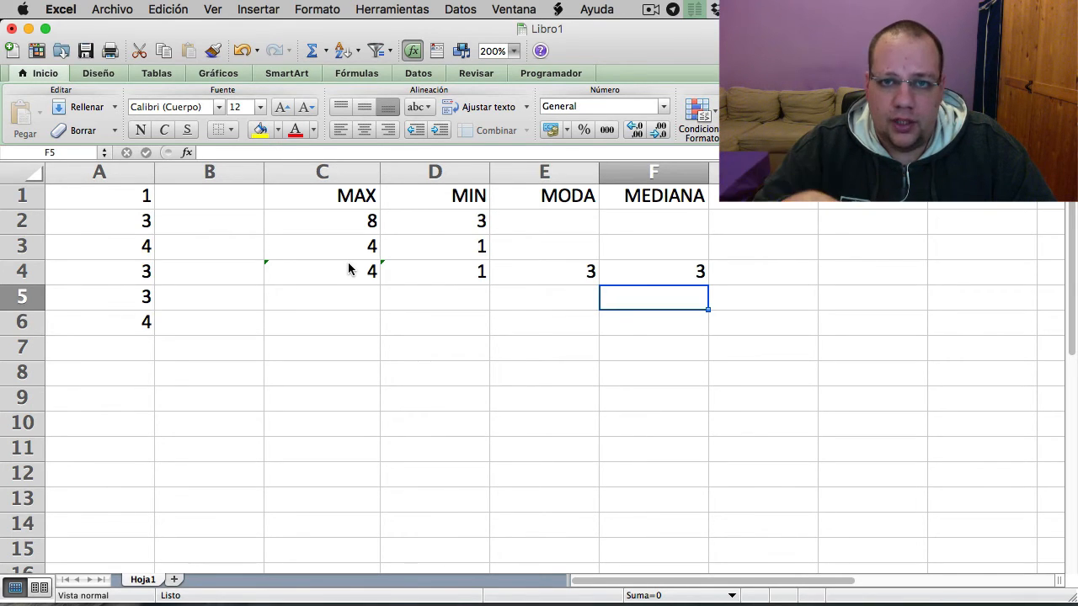
# - Fill cells H1 to H4 with the value 1 and enter 89 in cell H5
pyautogui.click(872, 201)
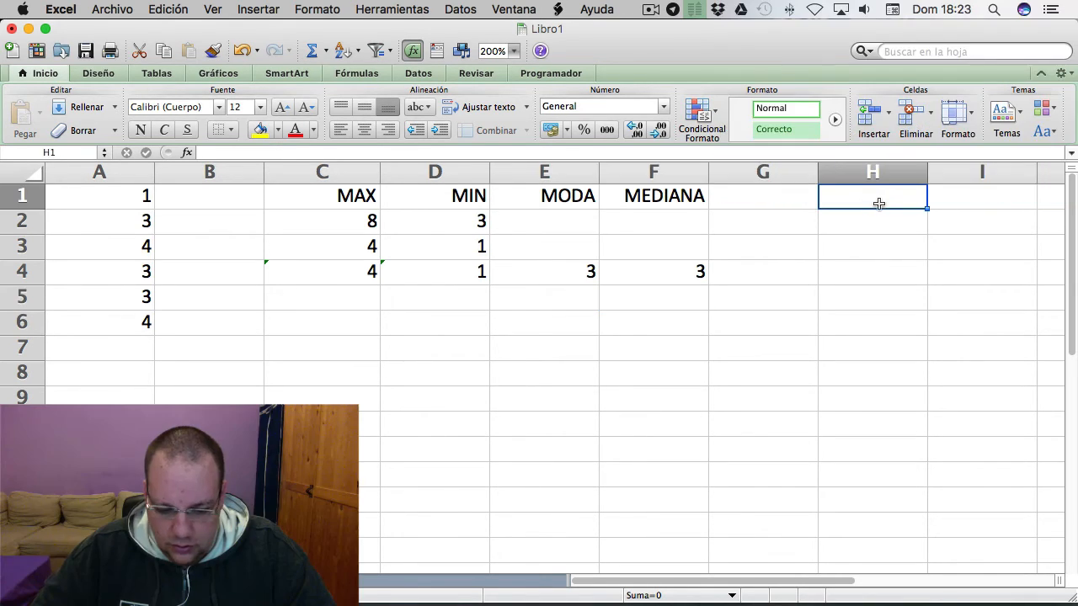
pyautogui.write('1')
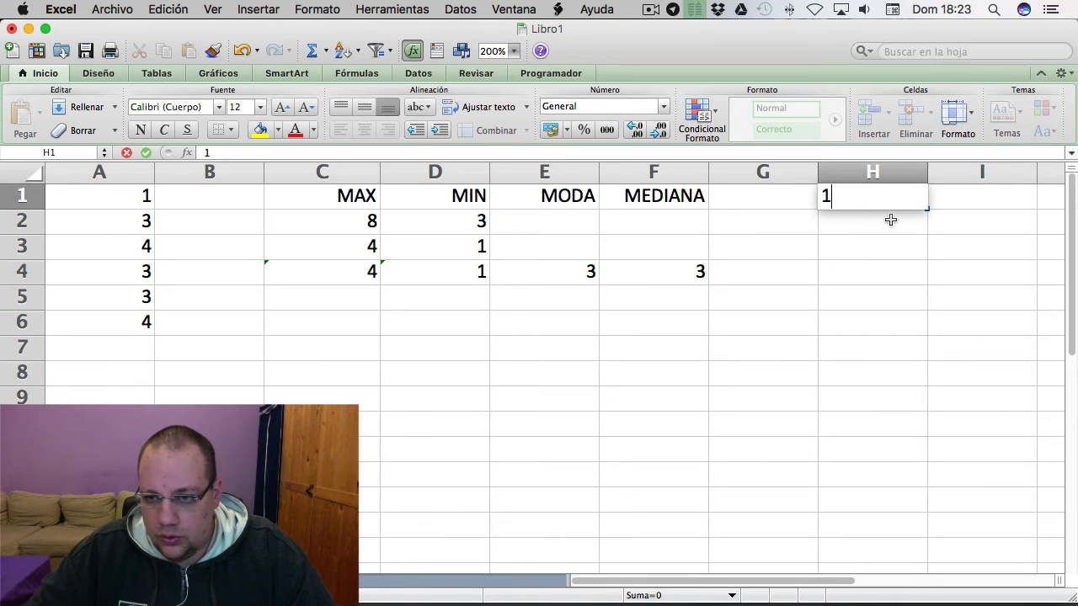
pyautogui.press('Return')
pyautogui.write('1')
pyautogui.press('Return')
pyautogui.write('1')
pyautogui.press('Return')
pyautogui.write('1')
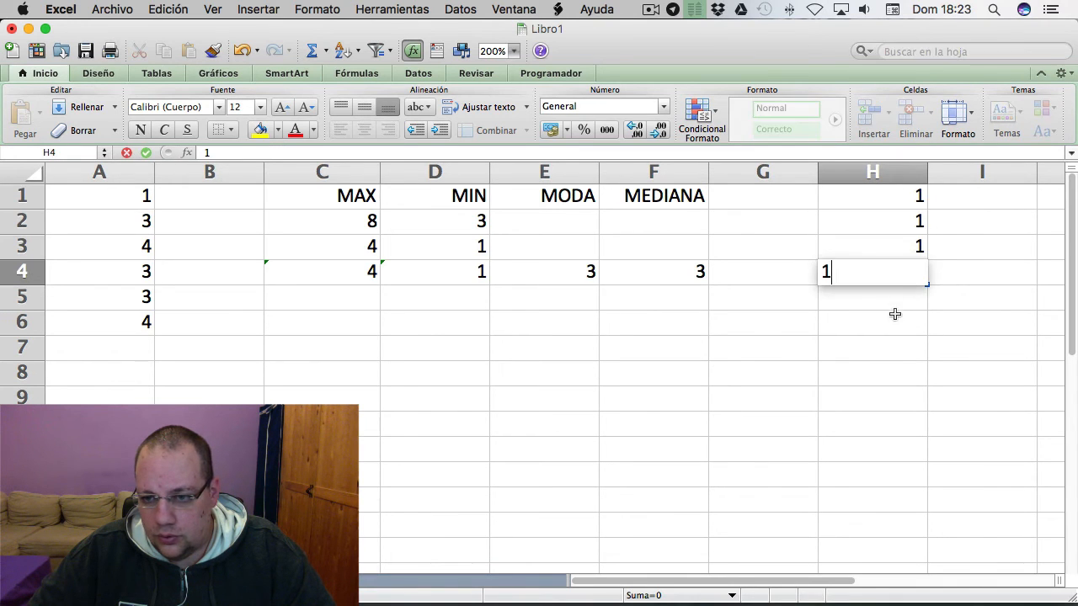
pyautogui.press('Return')
pyautogui.write('89')
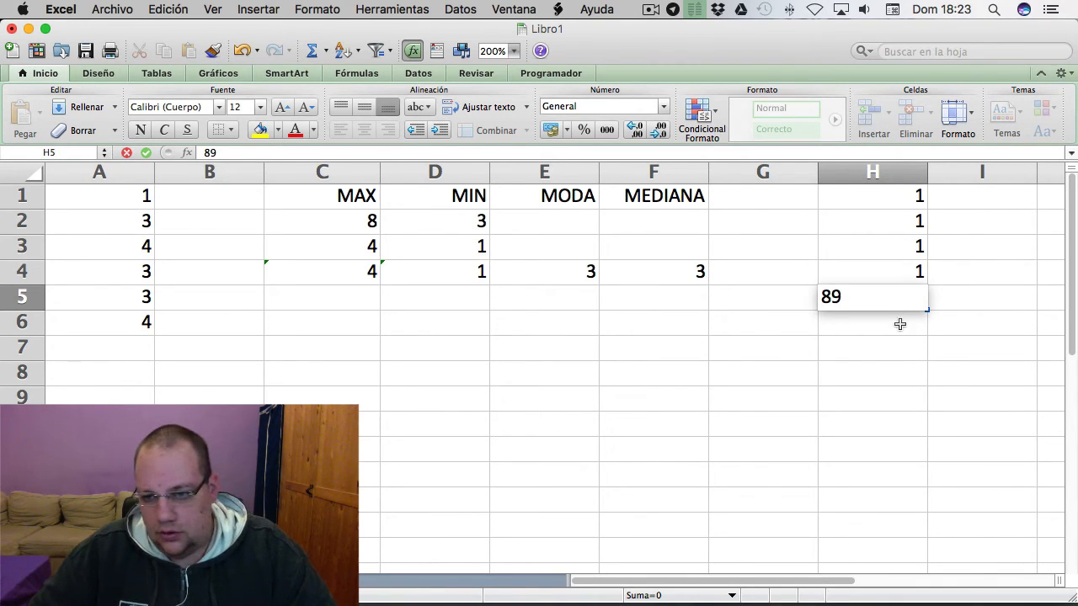
pyautogui.press('Return')
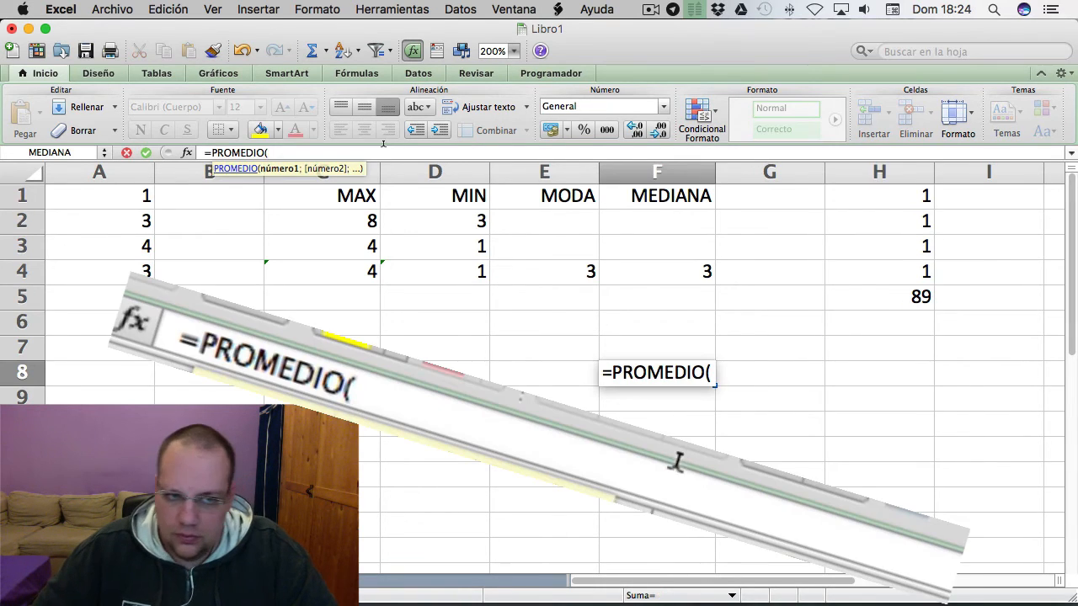
# - Complete the formula in cell F8 as =PROMEDIO(H1:H5) to average the column H values
pyautogui.click(900, 195)
pyautogui.moveTo(900, 196); pyautogui.dragTo(915, 294)
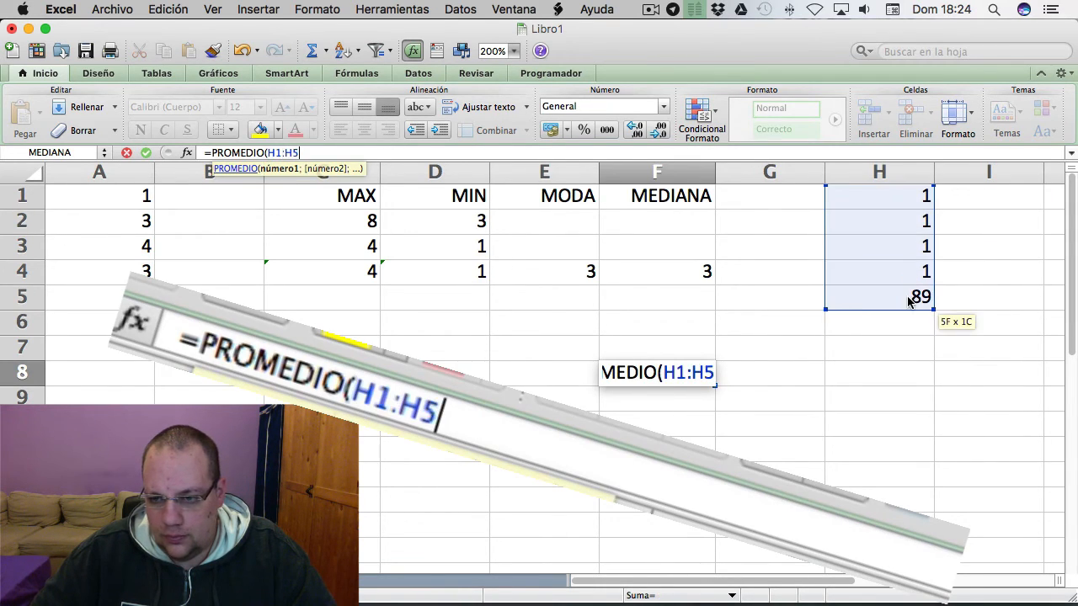
pyautogui.write(')')
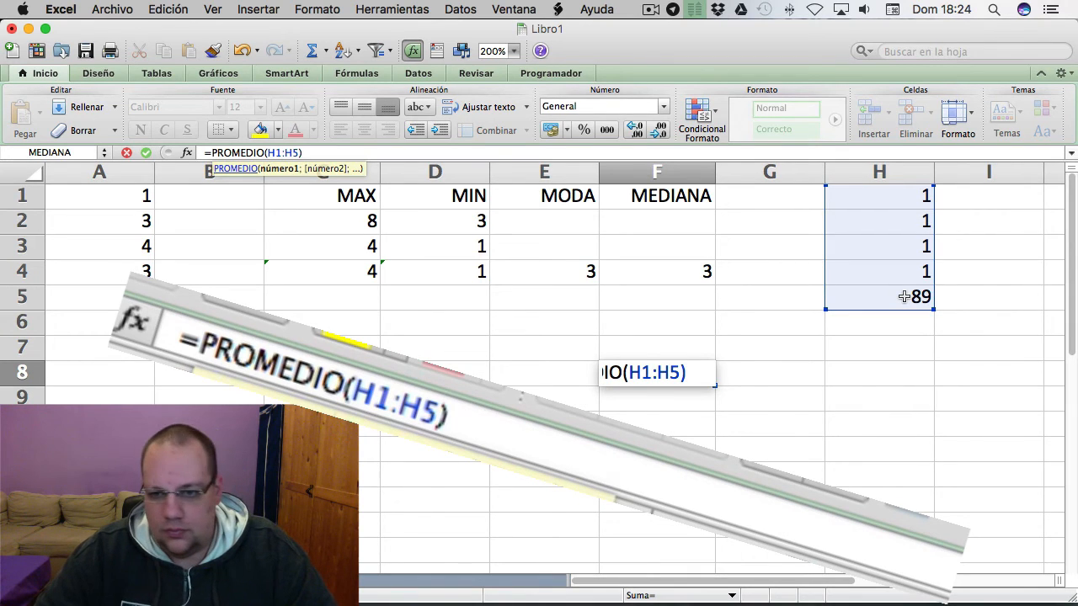
pyautogui.press('Return')
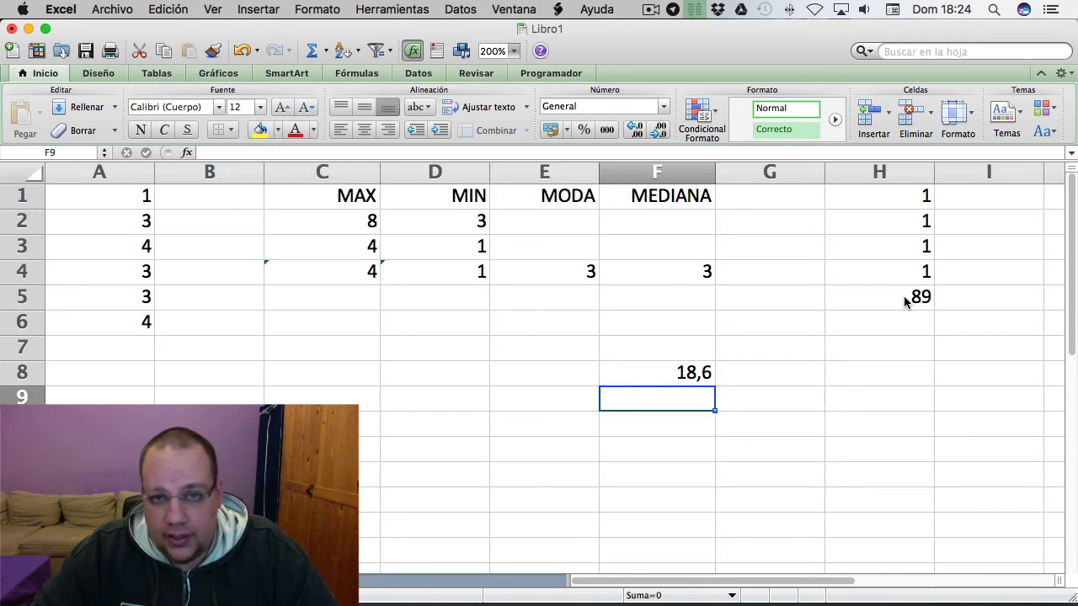
# - Enter =MEDIANA(H1:H5) in cell F9 to get the median of the column H values
pyautogui.write('=MEDIANA')
pyautogui.press('BackSpace')
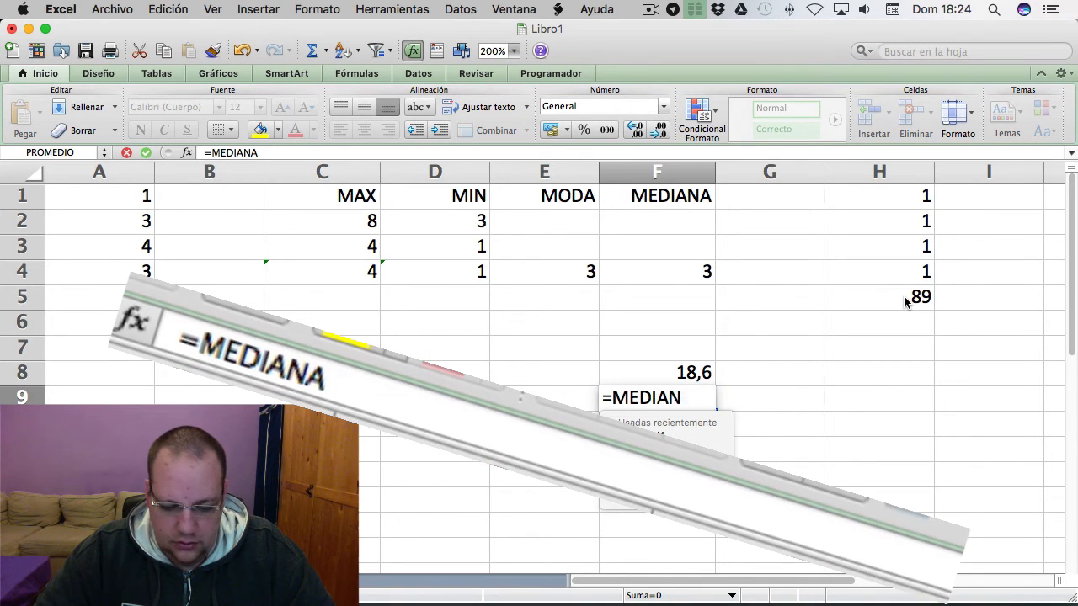
pyautogui.write('A(')
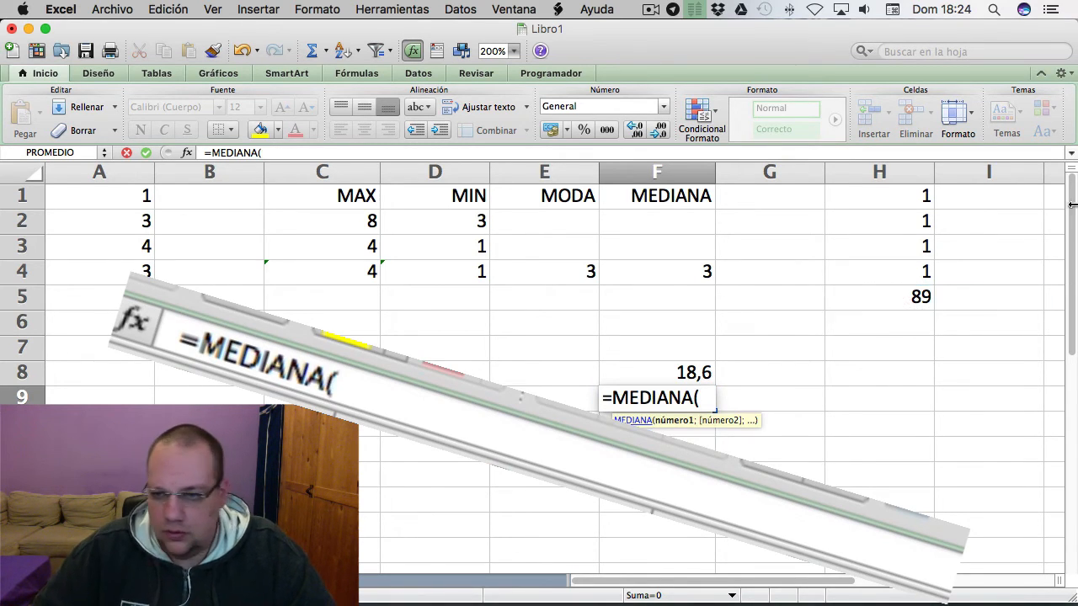
pyautogui.moveTo(898, 195); pyautogui.dragTo(901, 305)
pyautogui.write(')')
pyautogui.press('Return')
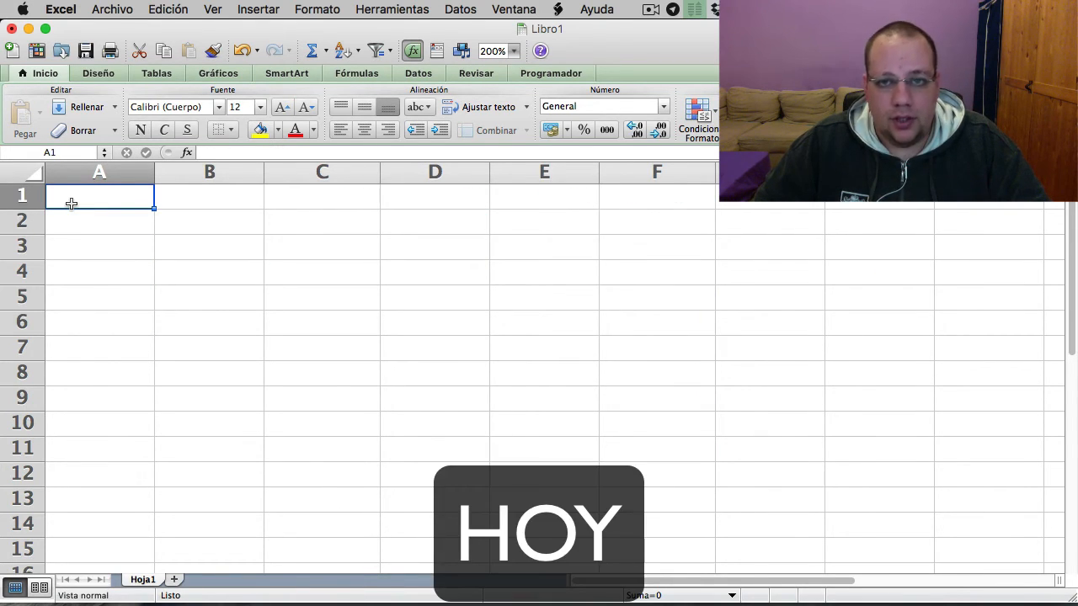
# - Enter =HOY() in cell A1 of the blank sheet and select that cell again
pyautogui.write('=HOY(')
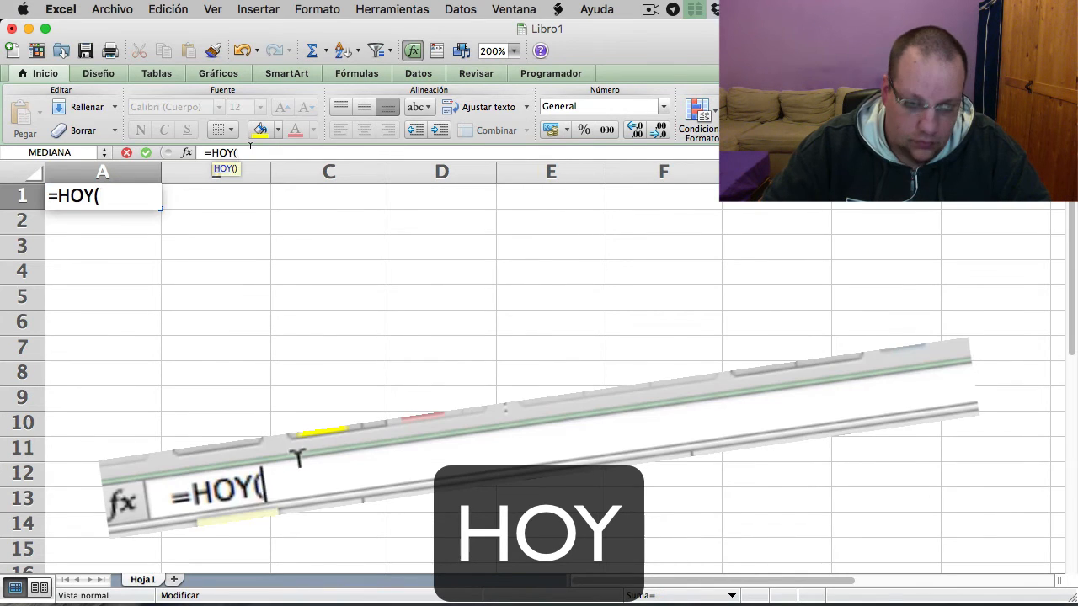
pyautogui.press('Return')
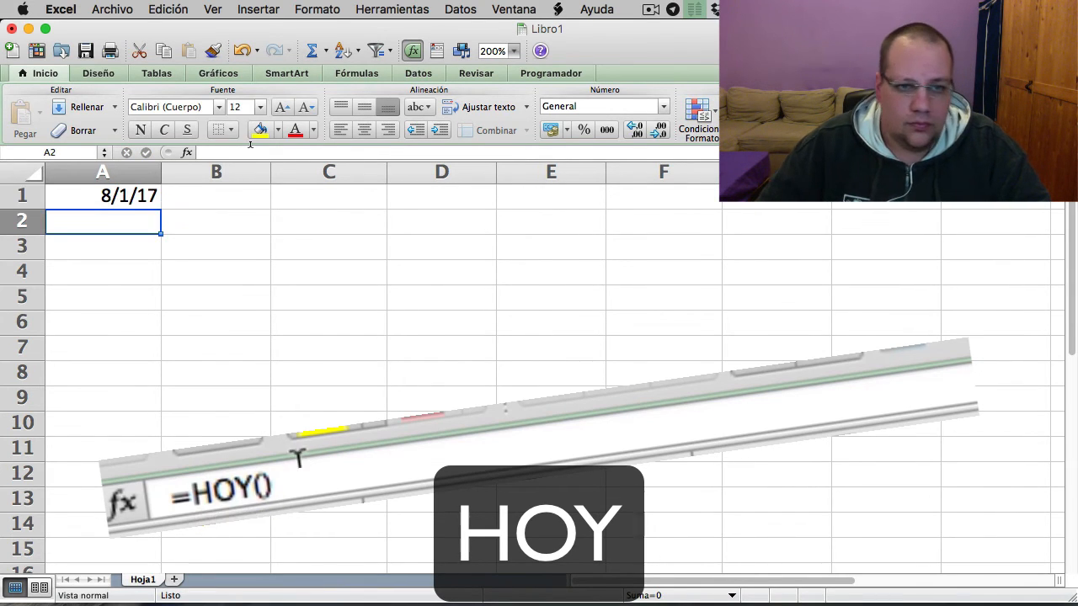
pyautogui.press('Up')
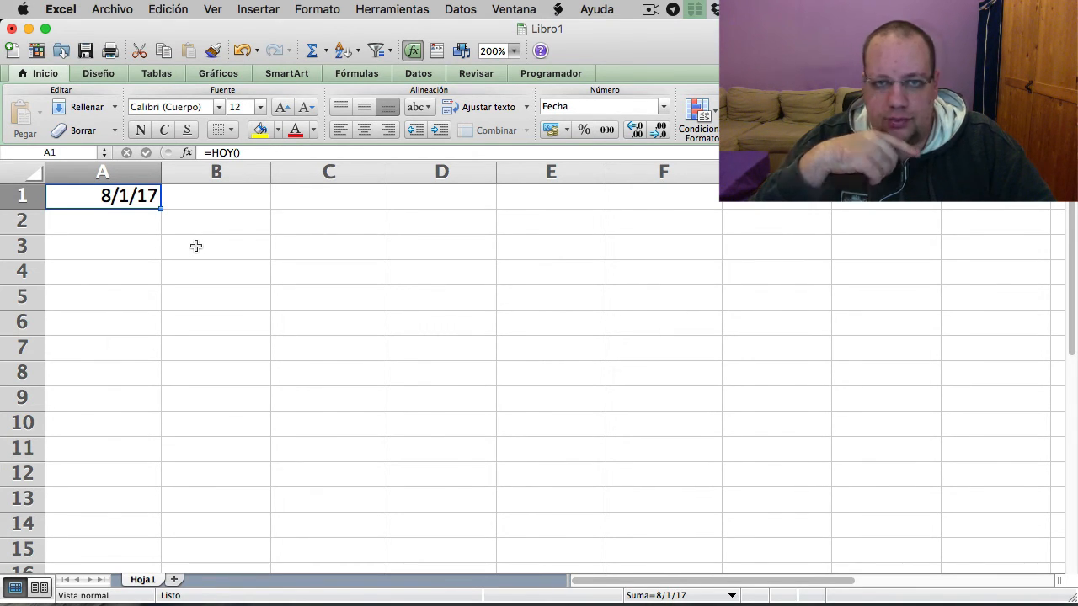
# - Enter the labels Actividad 1, Actividad 2 and Actividad 3 in cells C1 to C3
pyautogui.click(340, 199)
pyautogui.write('Actividad 1')
pyautogui.press('Return')
pyautogui.write('Actividad 2')
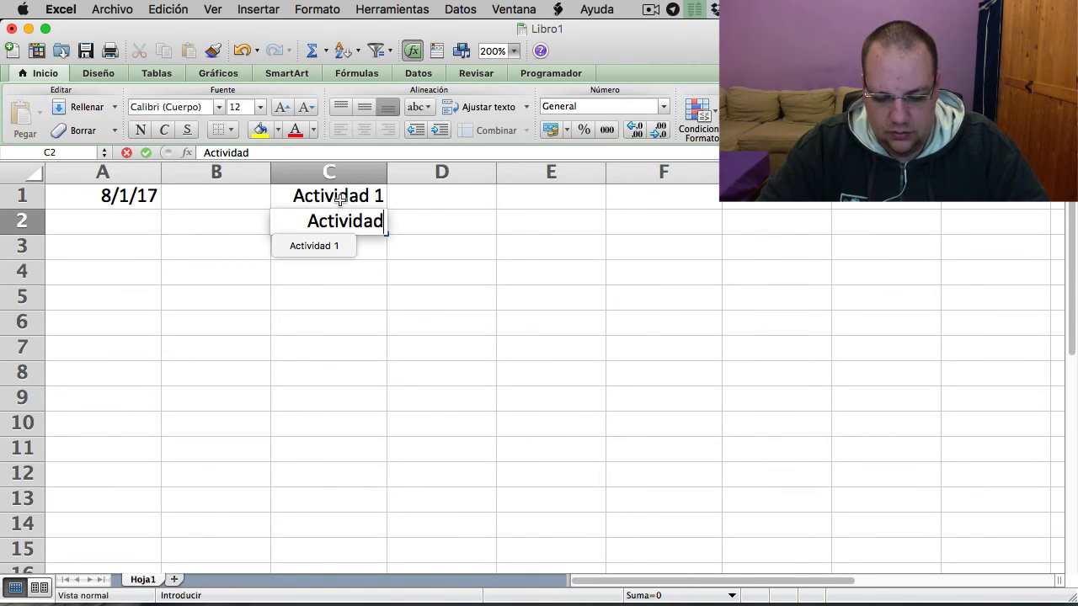
pyautogui.press('Return')
pyautogui.write('Actividad 3')
pyautogui.press('Return')
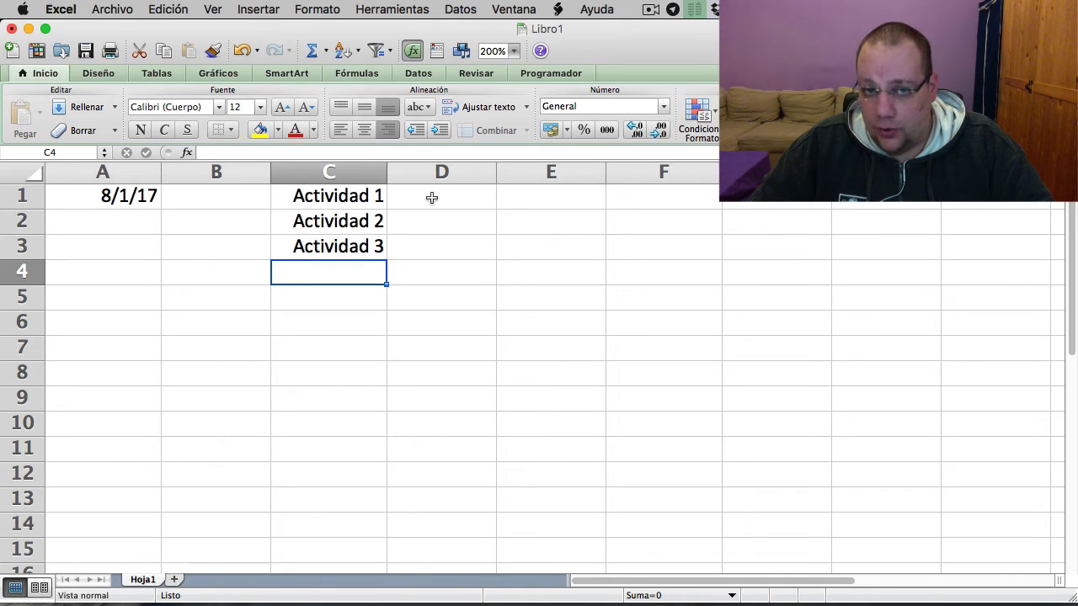
# - Enter the activity dates 7/1/17, 8/1/17 and 9/1/17 in cells D1 to D3
pyautogui.click(431, 197)
pyautogui.write('7/1/17')
pyautogui.press('Return')
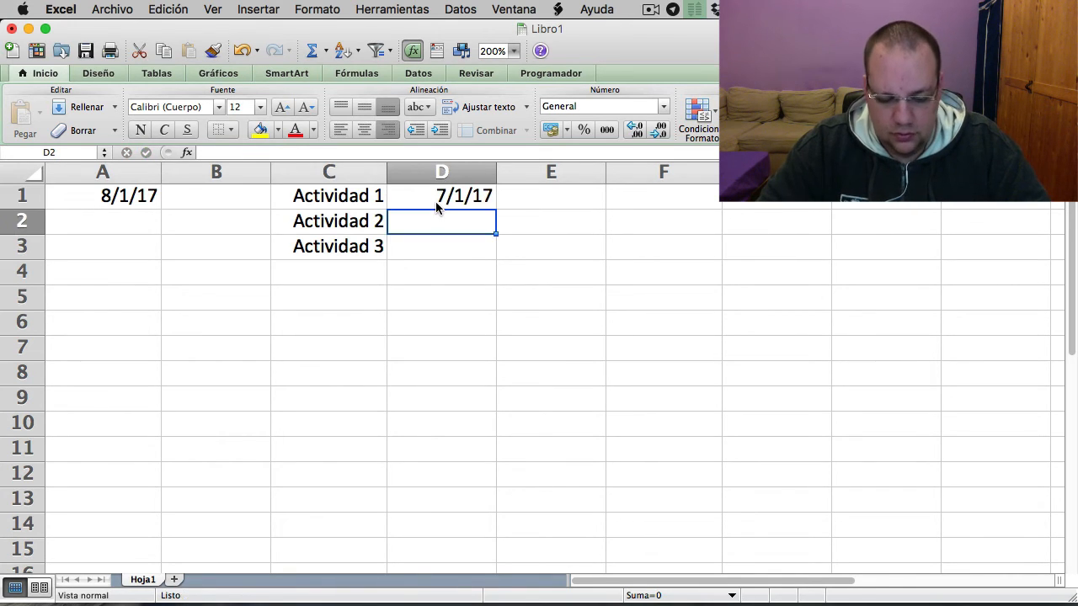
pyautogui.write('8/1/17')
pyautogui.press('Return')
pyautogui.write('9')
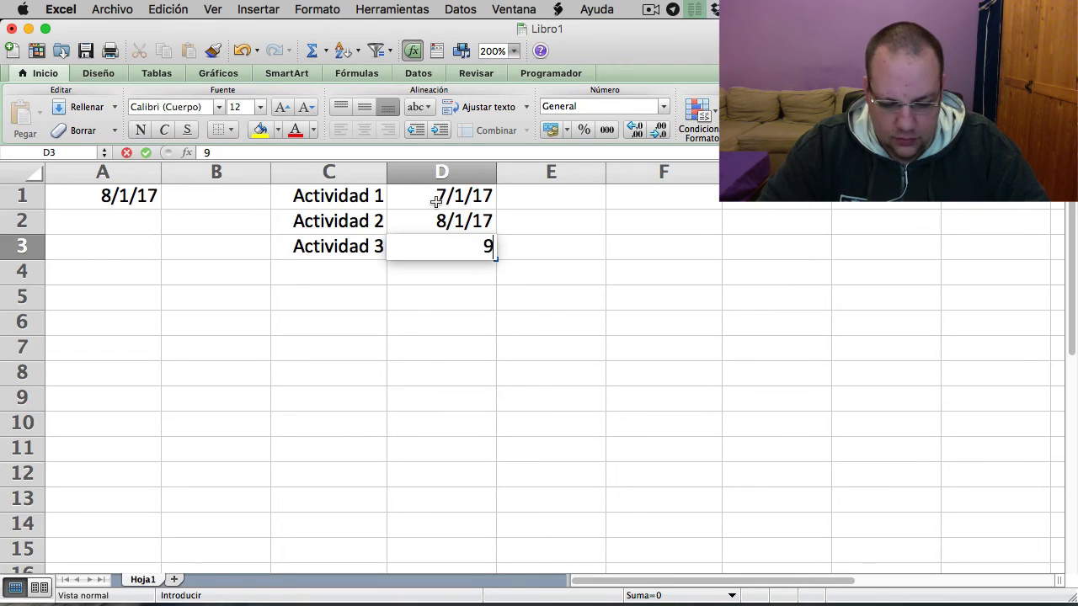
pyautogui.write('/1/17')
pyautogui.click(666, 297)
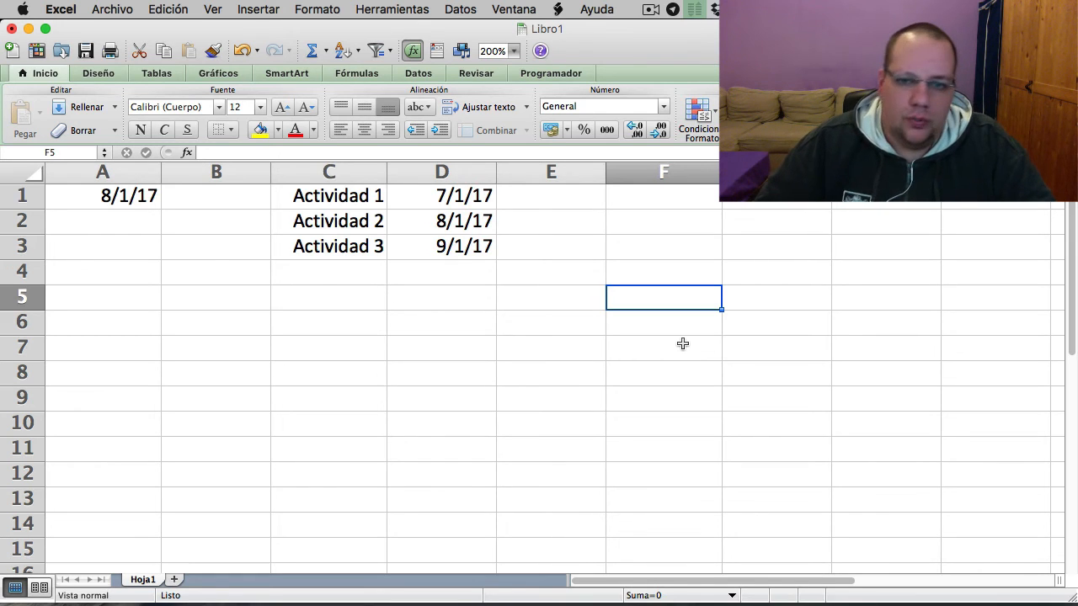
pyautogui.click(411, 197)
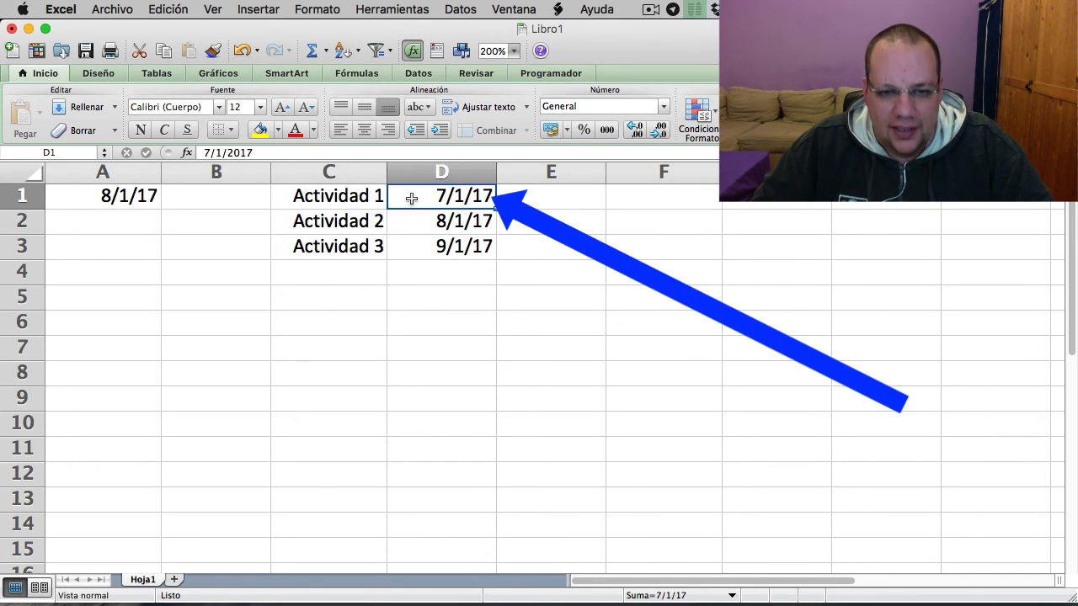
pyautogui.click(137, 196)
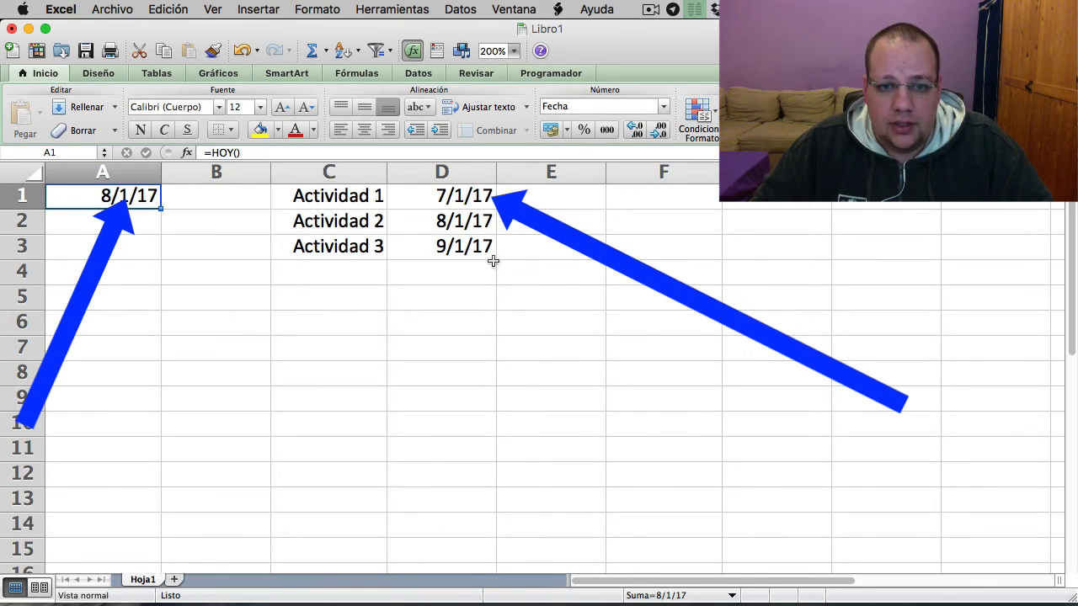
pyautogui.moveTo(477, 250); pyautogui.dragTo(446, 202)
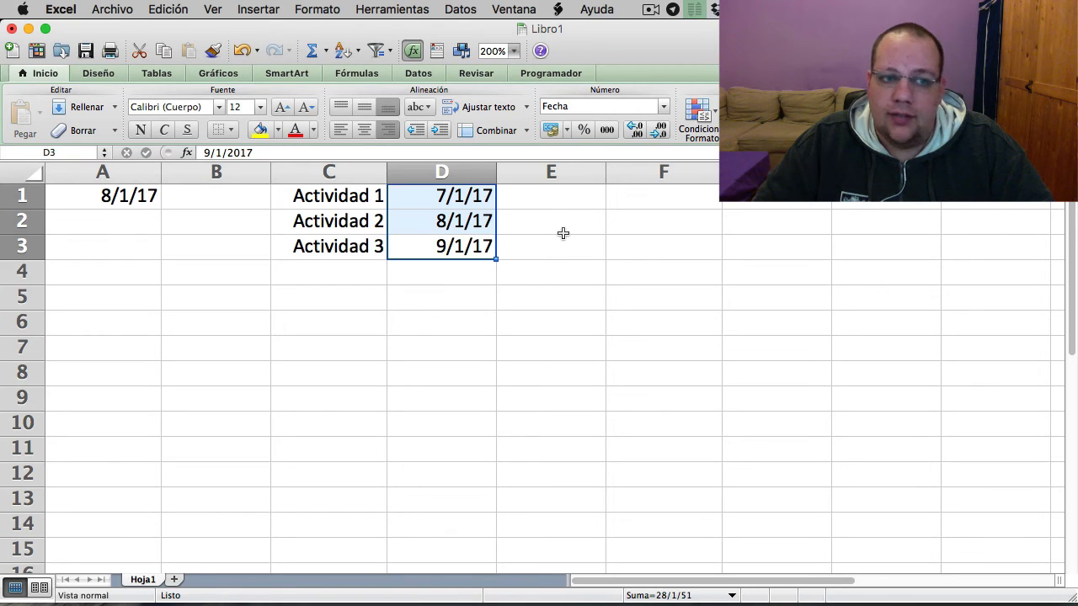
# - Create a conditional formatting rule for cell D1 with the Clásico style, using a formula to determine which cells to format
pyautogui.click(455, 197)
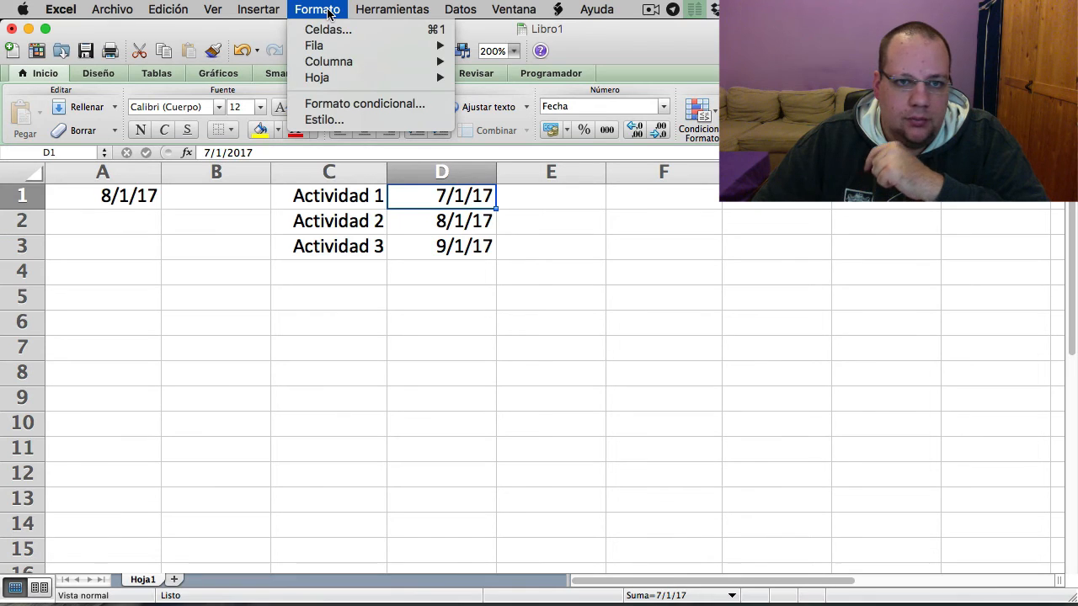
pyautogui.click(364, 104)
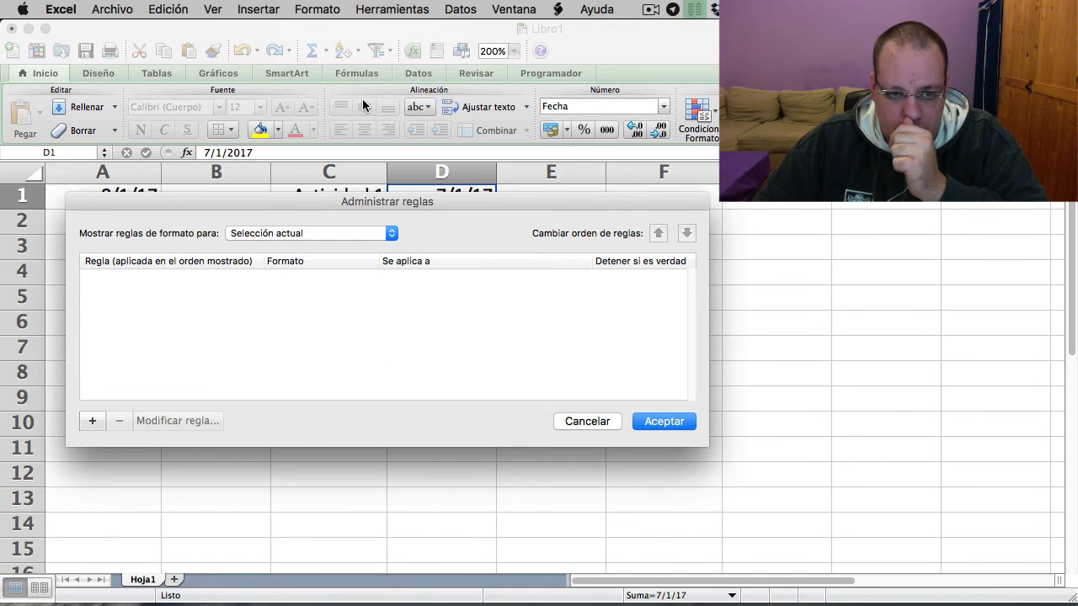
pyautogui.click(98, 422)
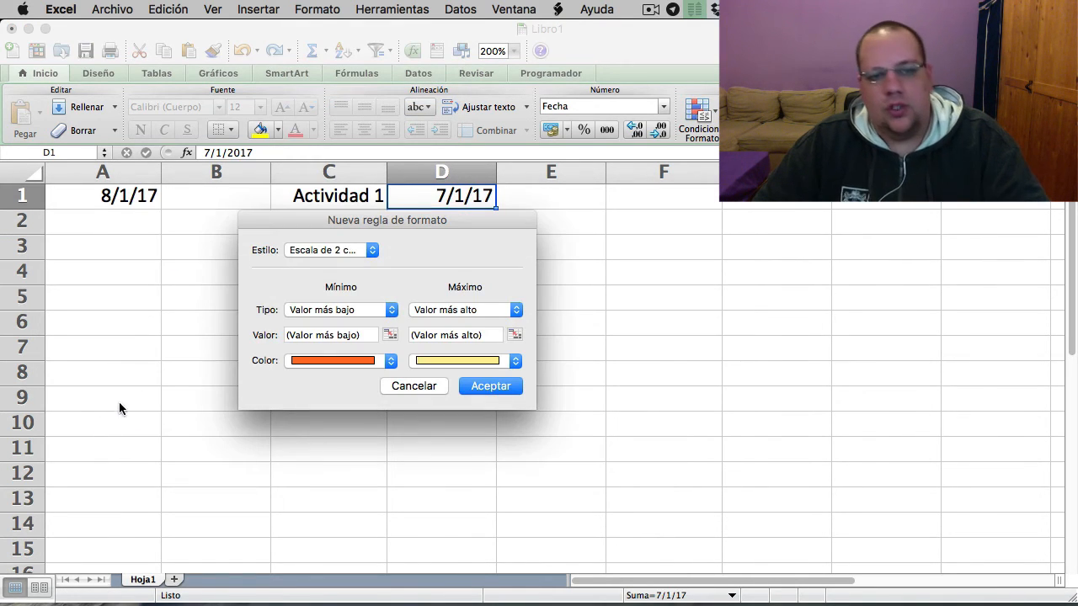
pyautogui.click(311, 249)
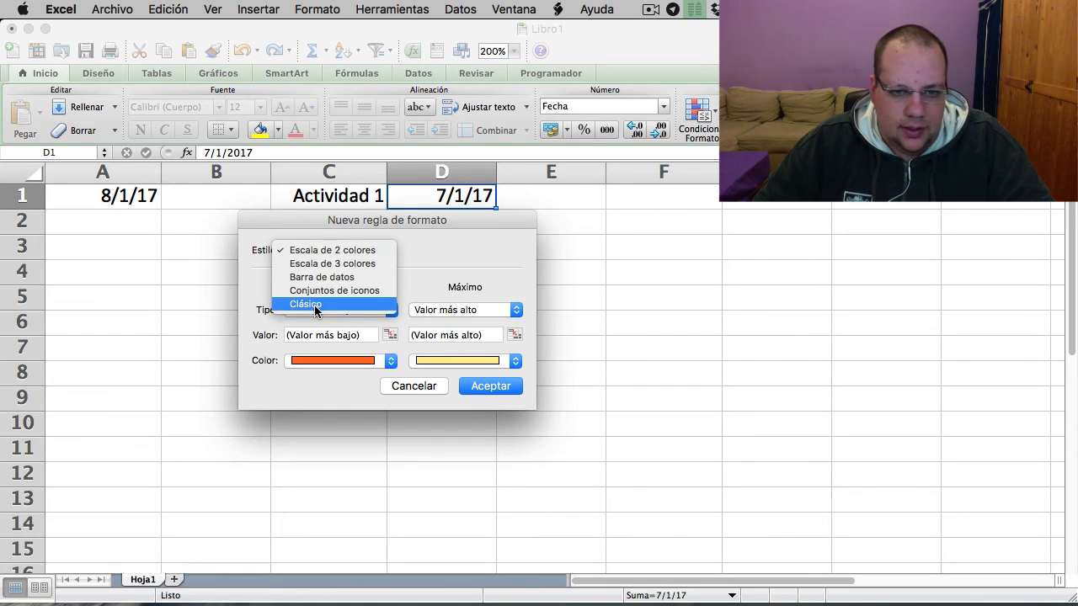
pyautogui.click(315, 307)
pyautogui.click(316, 286)
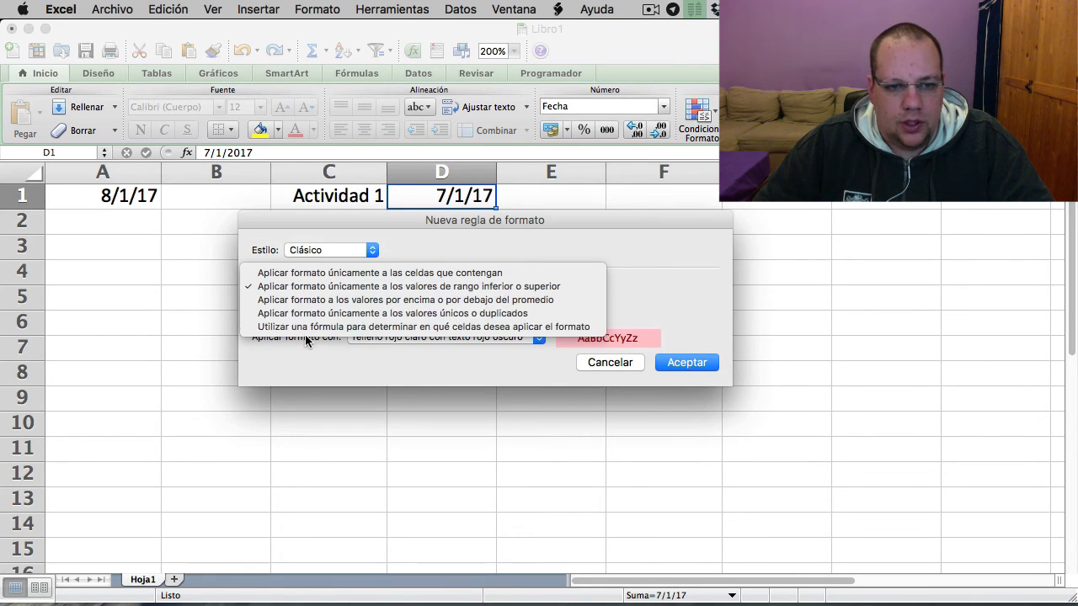
pyautogui.click(307, 327)
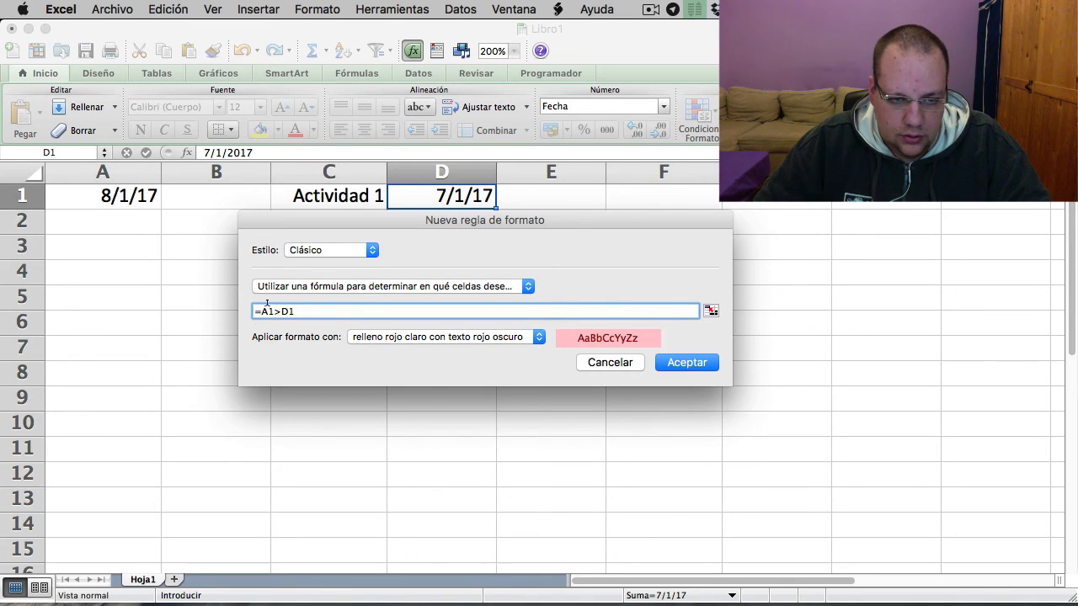
# - Set the rule's formula to =$A$1>D1 with "relleno verde con texto verde oscuro" as the format, and apply it to cell D1
pyautogui.write('$')
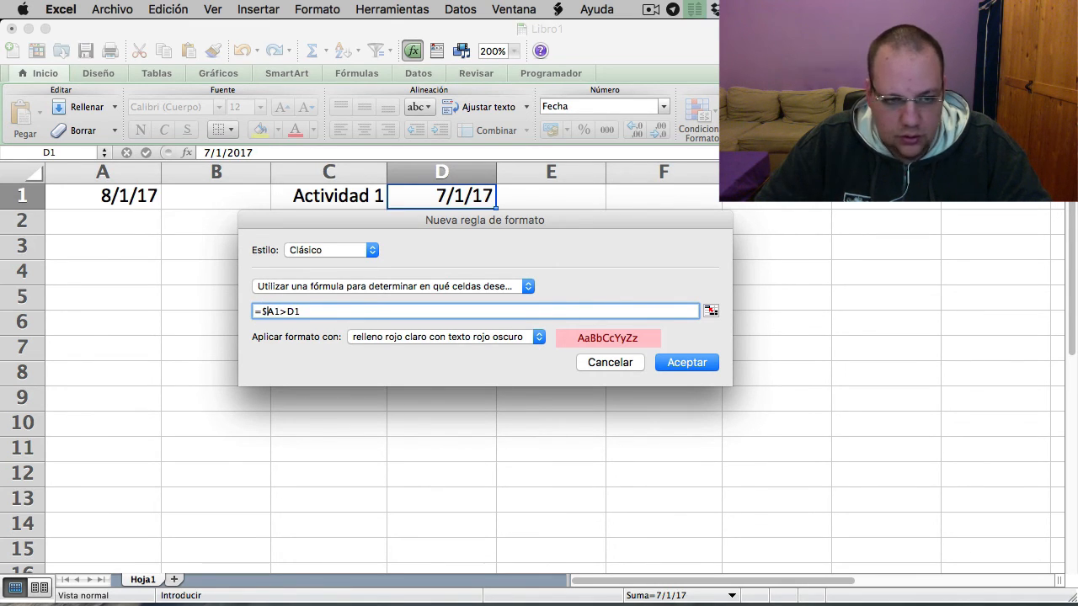
pyautogui.click(273, 309)
pyautogui.write('$')
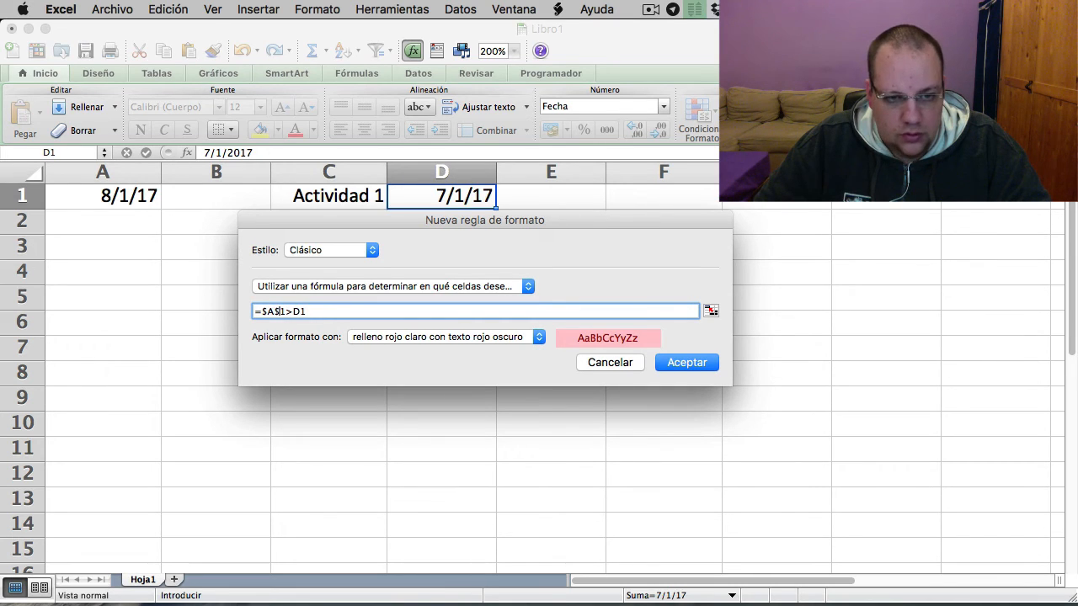
pyautogui.click(505, 337)
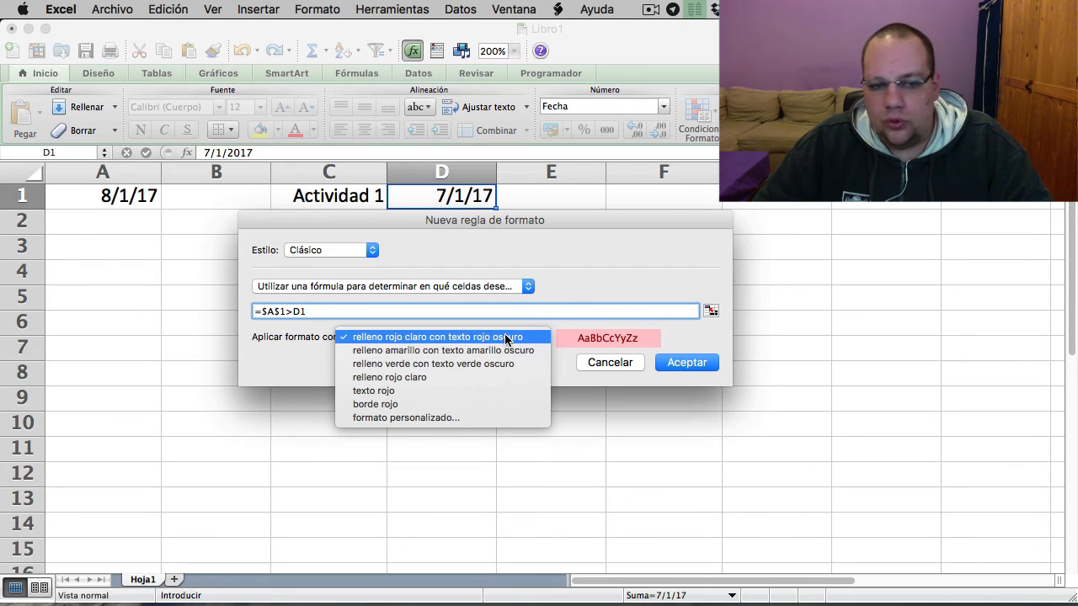
pyautogui.click(458, 364)
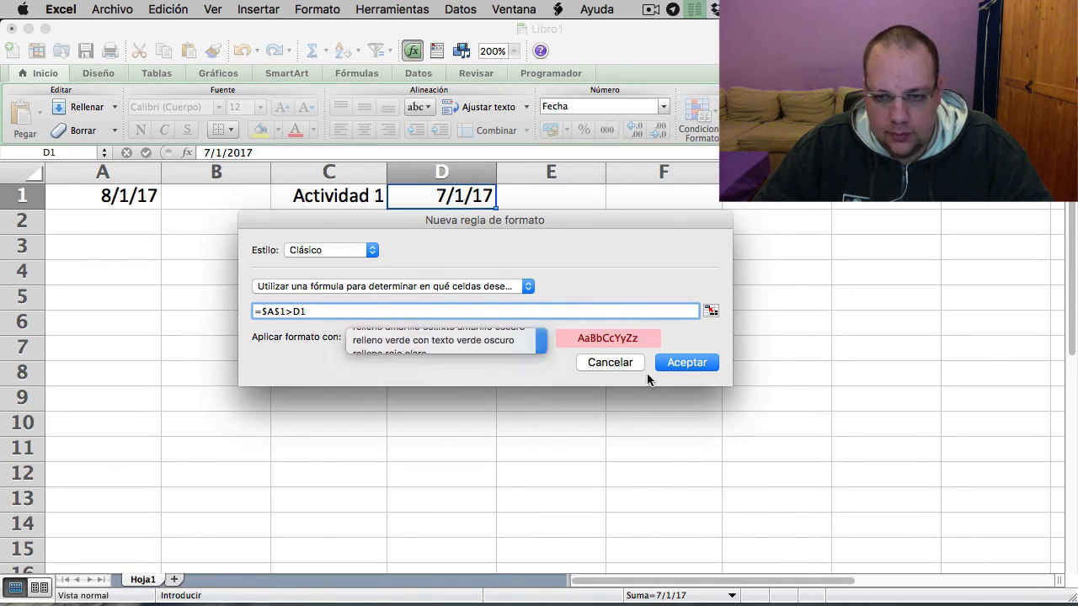
pyautogui.click(687, 363)
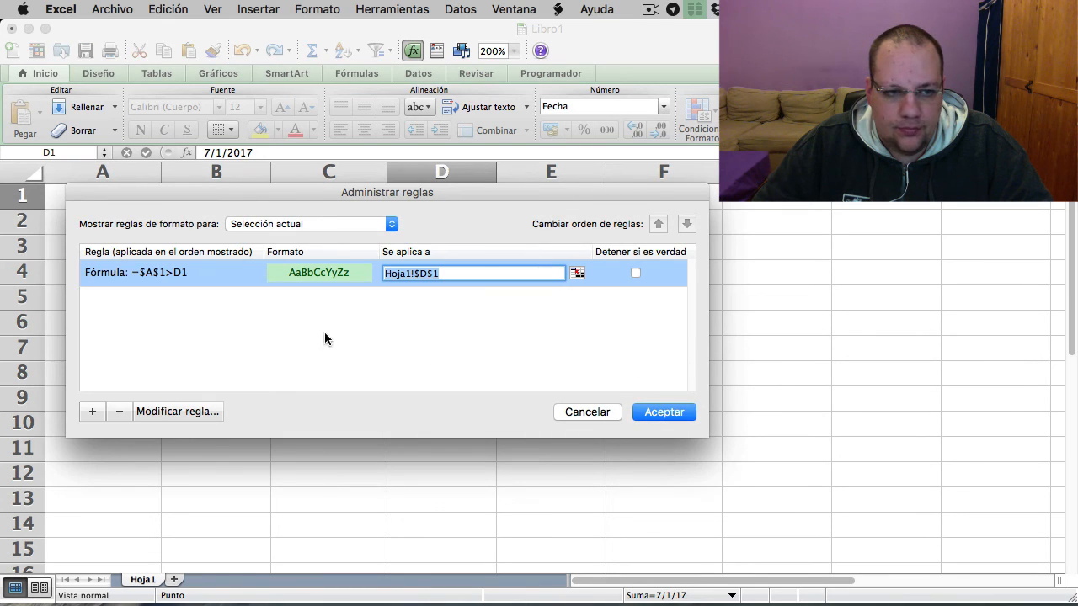
pyautogui.click(689, 411)
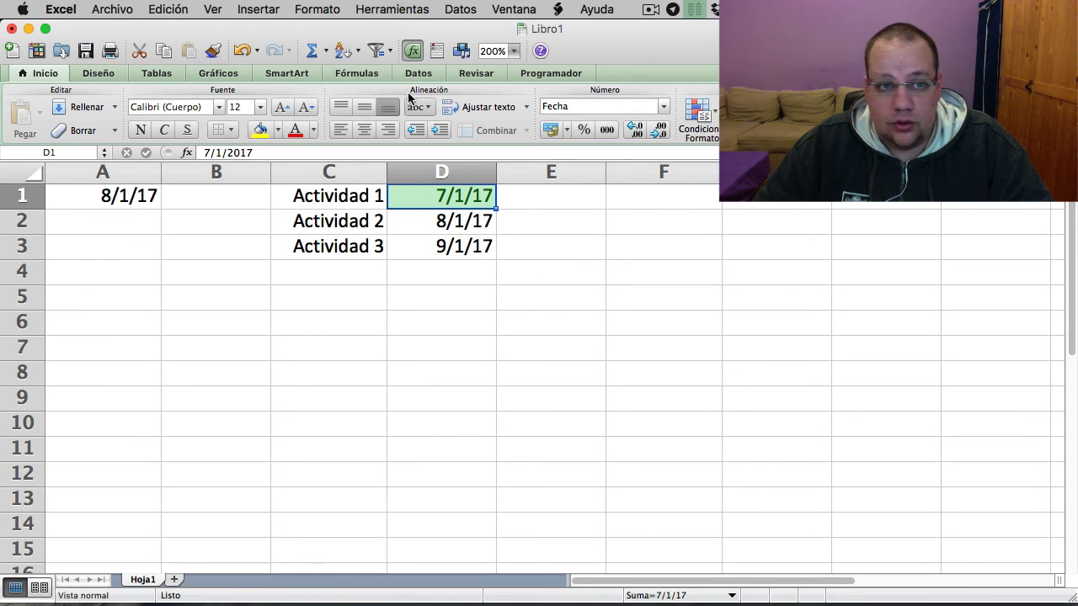
# - Add a second Clásico formula rule to cell D1, =$A$1<D1, formatted with "relleno rojo claro con texto rojo oscuro"
pyautogui.click(317, 9)
pyautogui.click(327, 103)
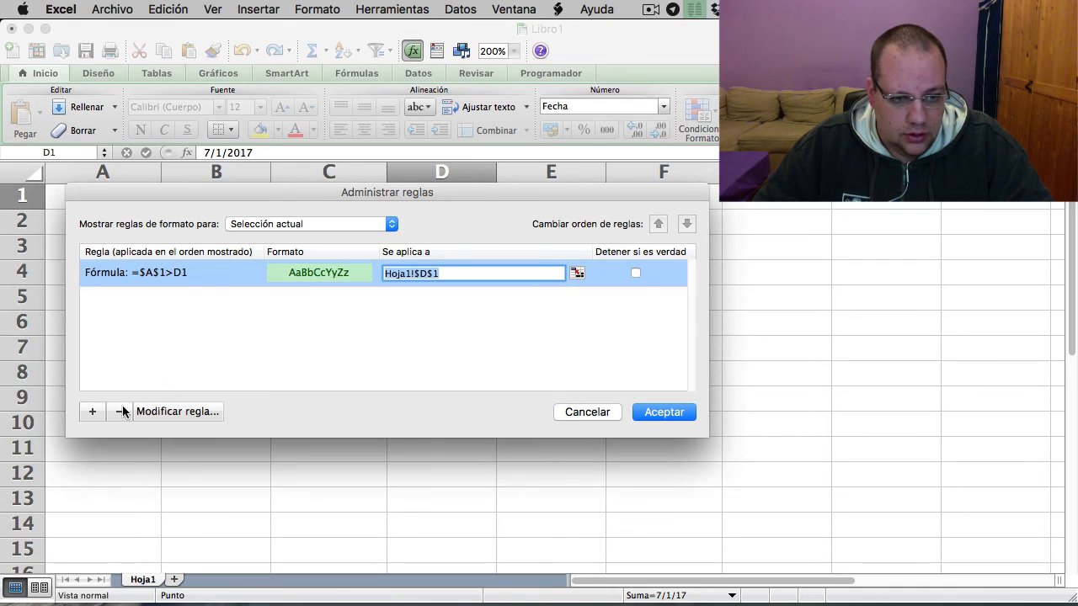
pyautogui.click(91, 412)
pyautogui.click(329, 241)
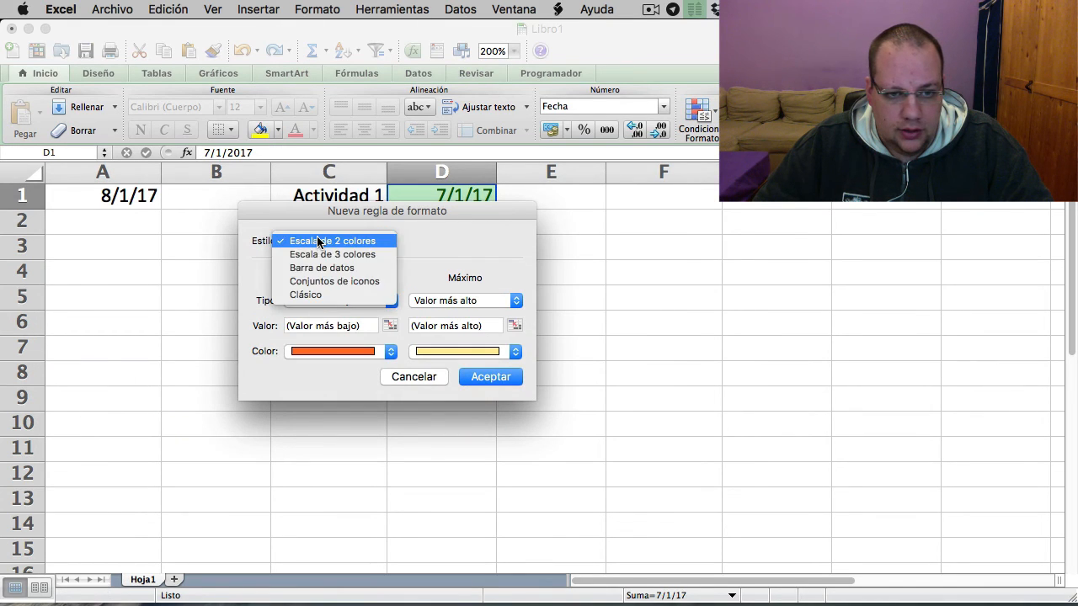
pyautogui.click(333, 295)
pyautogui.click(325, 277)
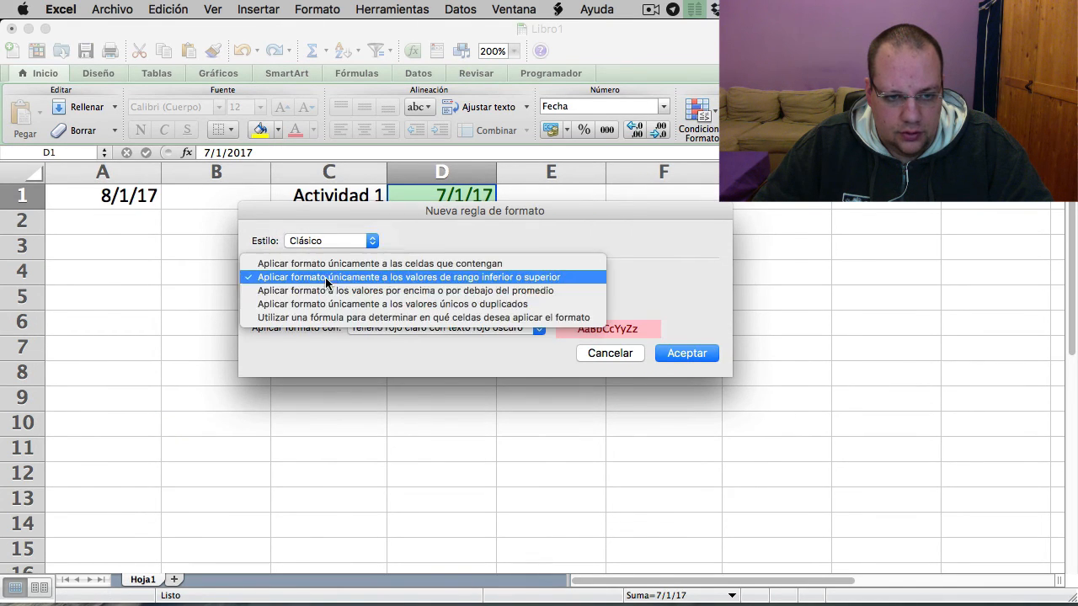
pyautogui.click(322, 314)
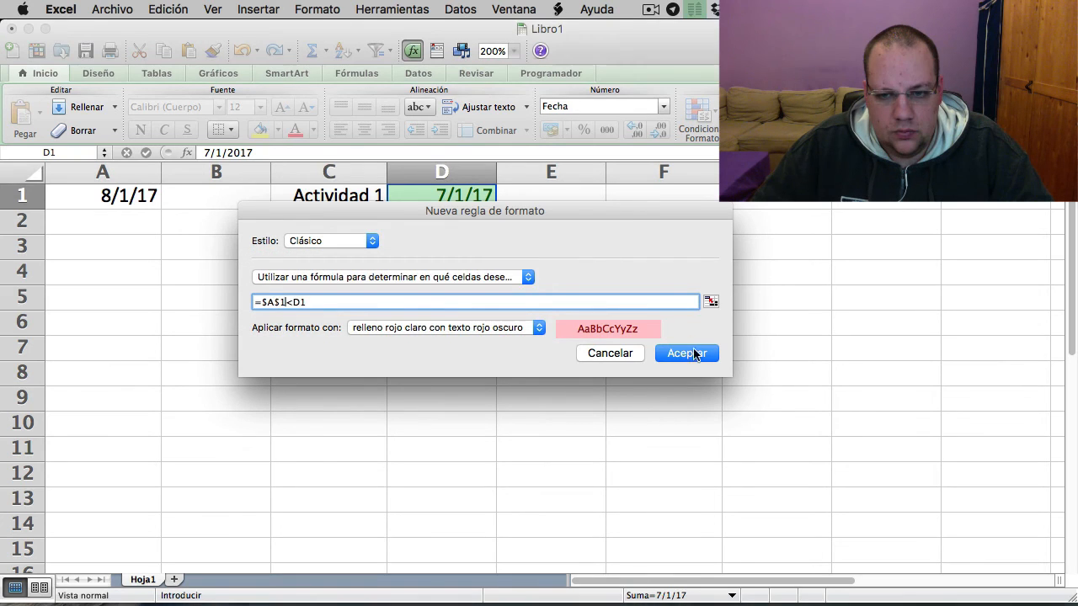
pyautogui.click(689, 354)
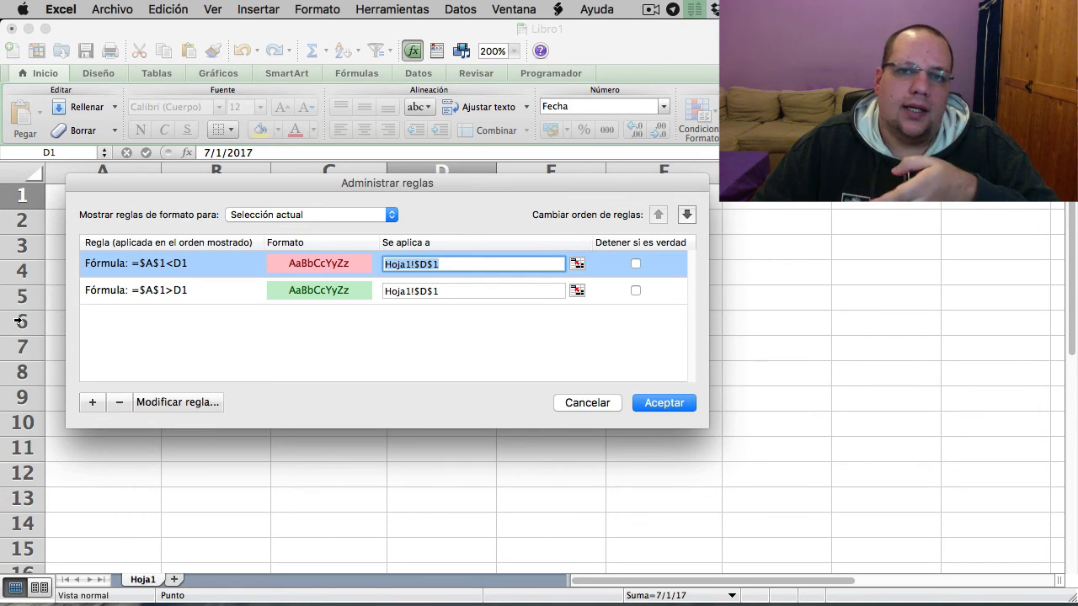
# - Add a third Clásico rule to cell D1 that formats only cells containing Fechas with the value hoy
pyautogui.click(100, 404)
pyautogui.click(308, 234)
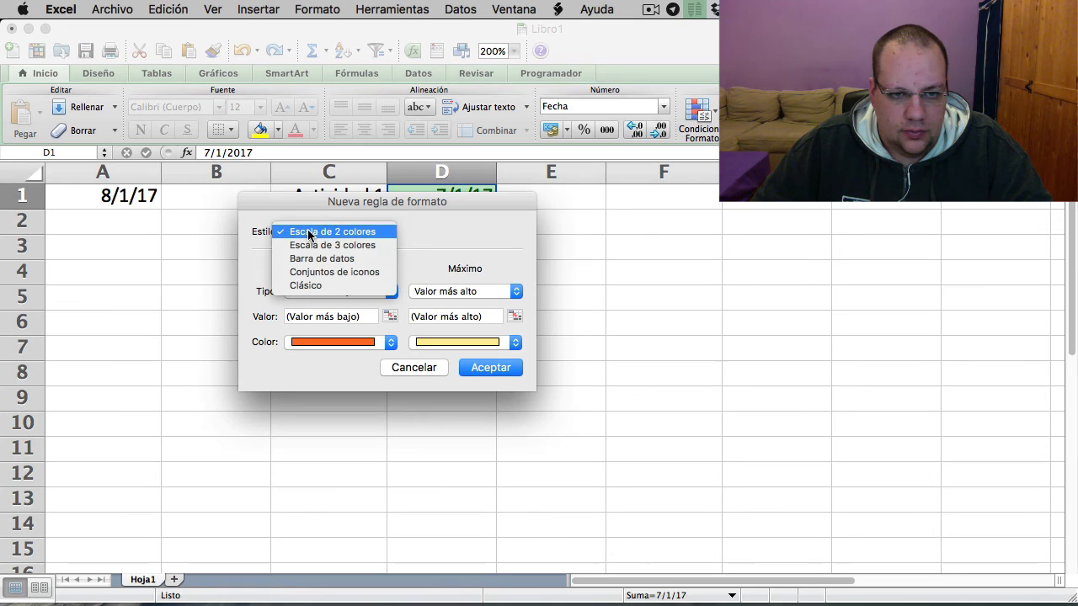
pyautogui.click(316, 287)
pyautogui.click(312, 268)
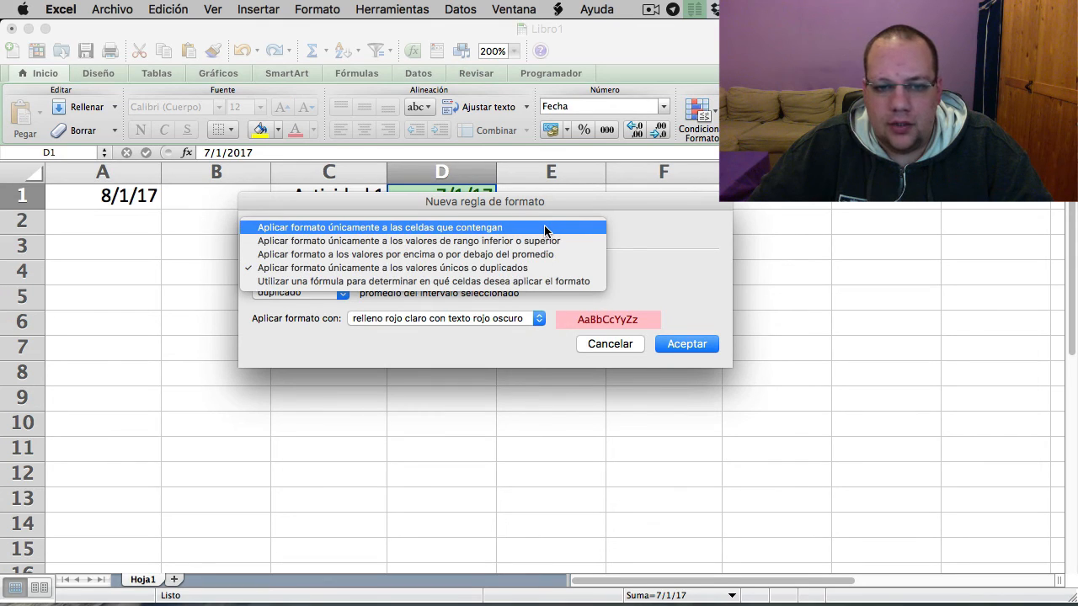
pyautogui.click(545, 227)
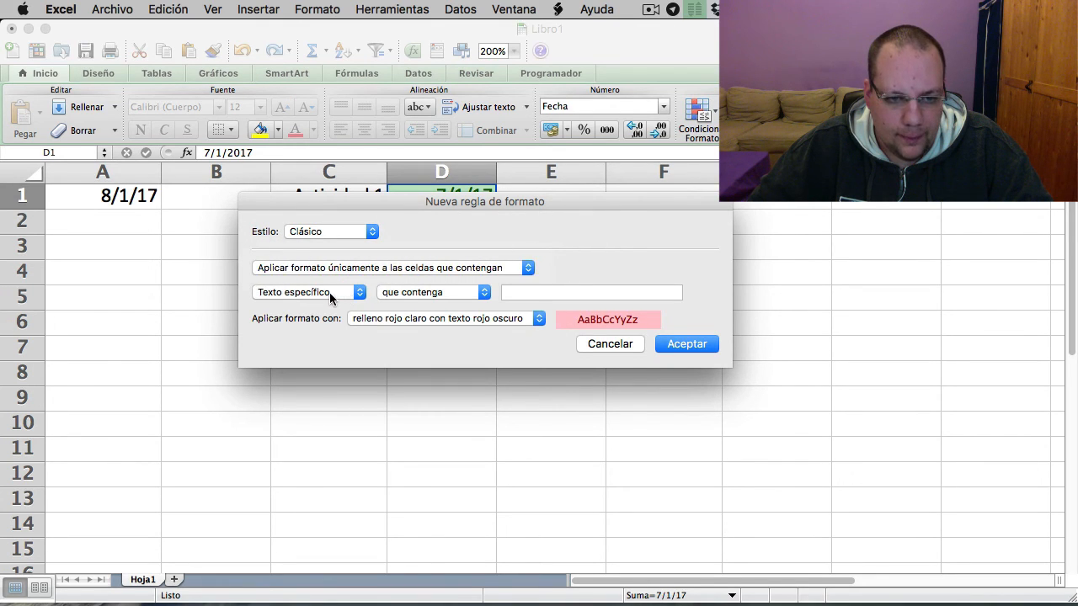
pyautogui.click(329, 293)
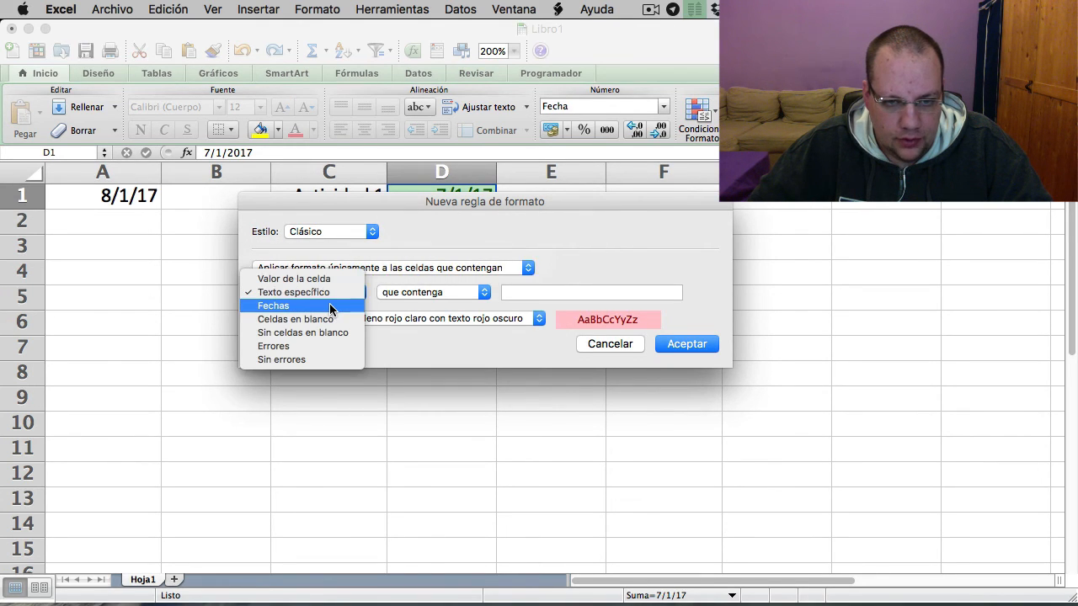
pyautogui.click(330, 307)
pyautogui.click(402, 291)
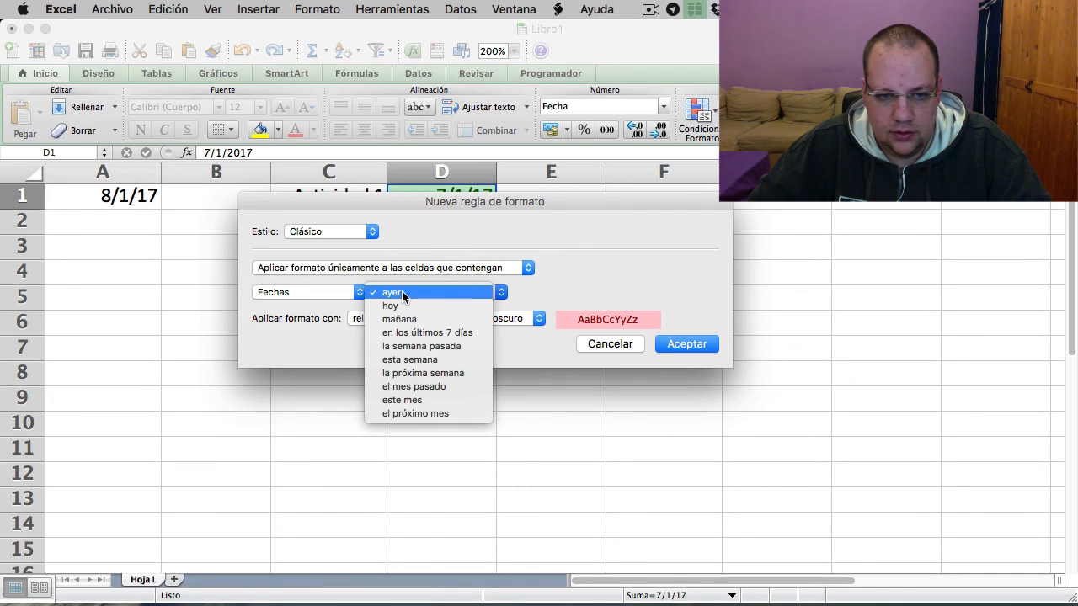
pyautogui.click(402, 307)
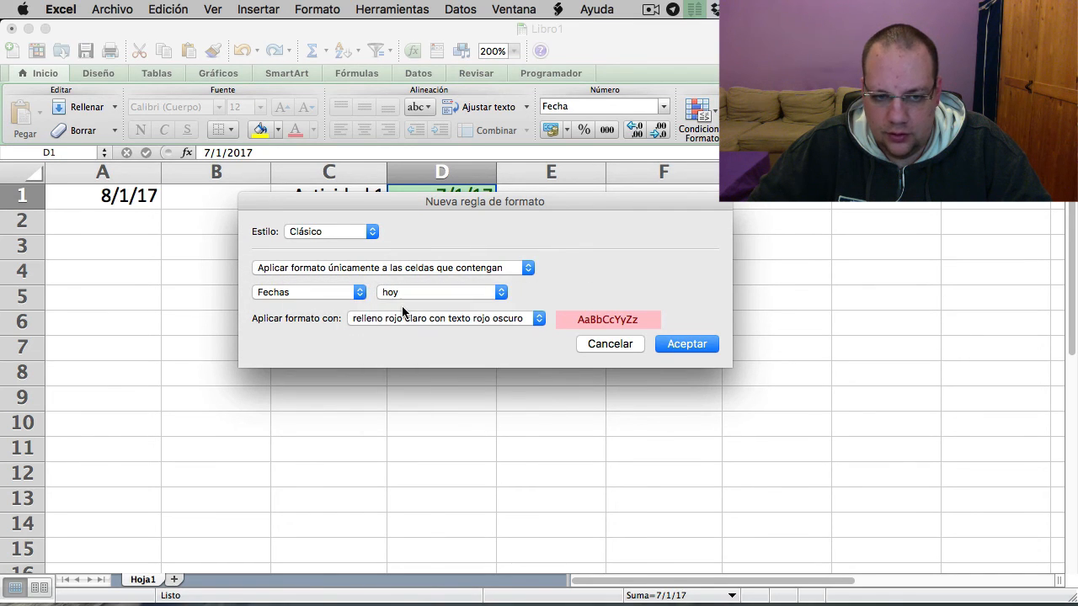
# - Set the today rule's format to "relleno amarillo con texto amarillo oscuro" and apply the rules to cell D1
pyautogui.click(405, 319)
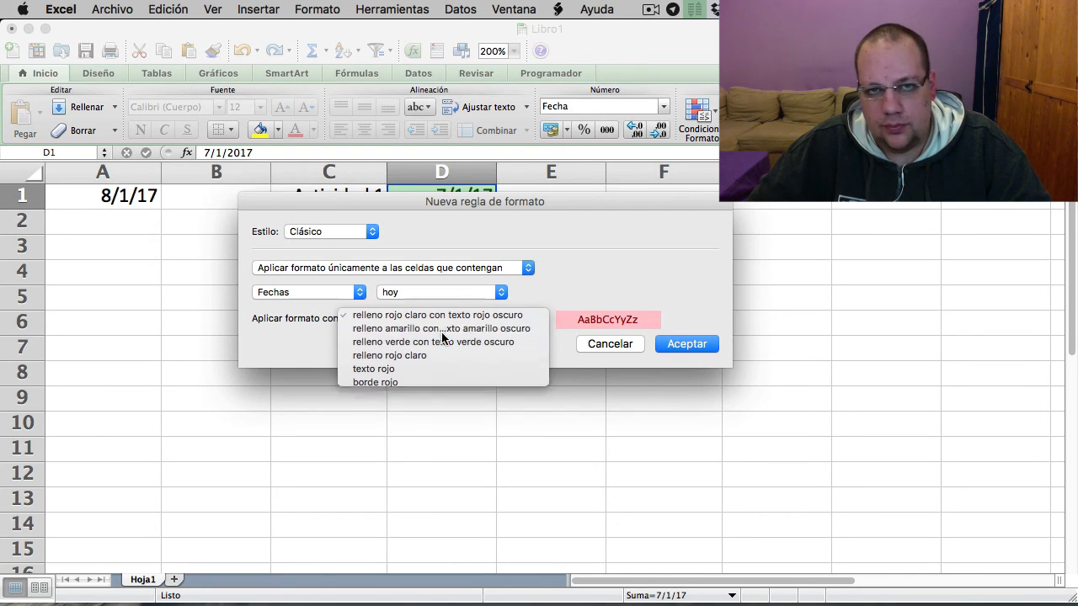
pyautogui.click(442, 331)
pyautogui.click(687, 344)
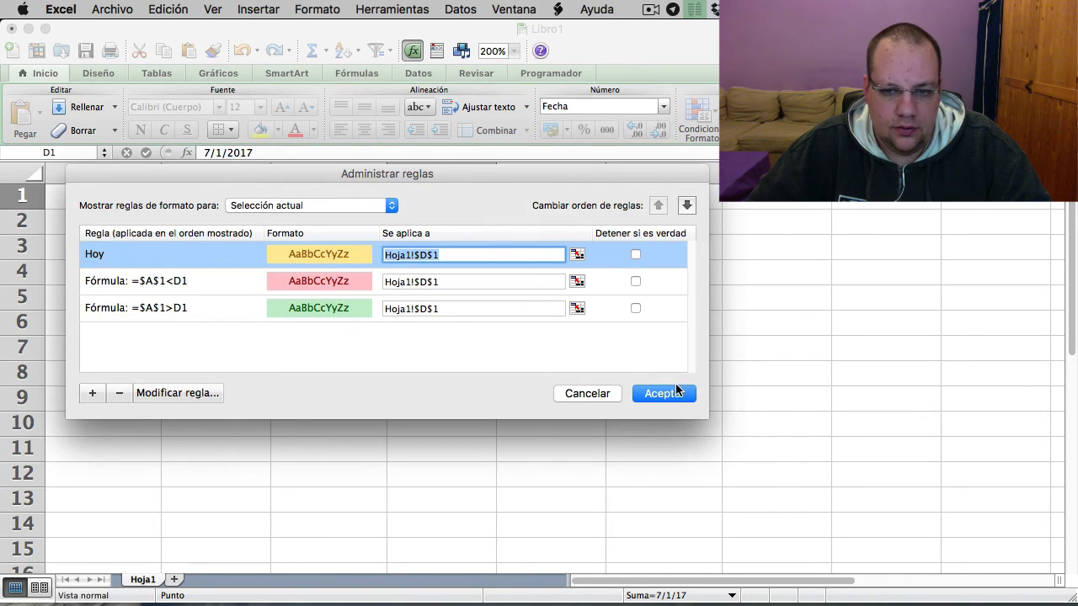
pyautogui.click(664, 394)
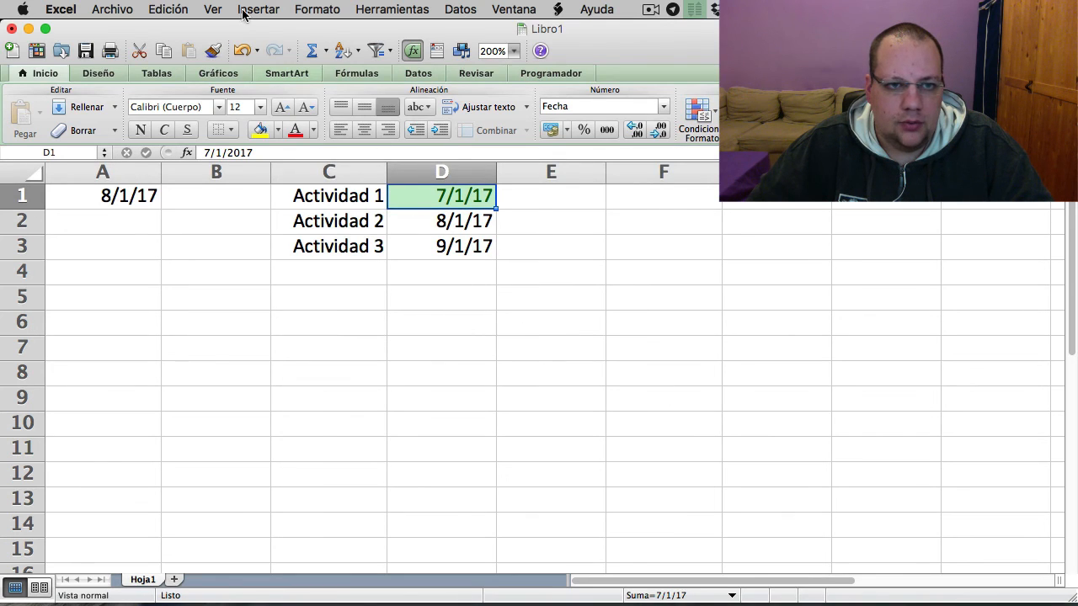
# - Copy the conditional formatting of cell D1 onto the activity dates in D1 to D3
pyautogui.click(211, 48)
pyautogui.moveTo(440, 252)
pyautogui.mouseDown()
pyautogui.moveTo(444, 195)
pyautogui.moveTo(455, 197)
pyautogui.mouseUp()
pyautogui.click(526, 212)
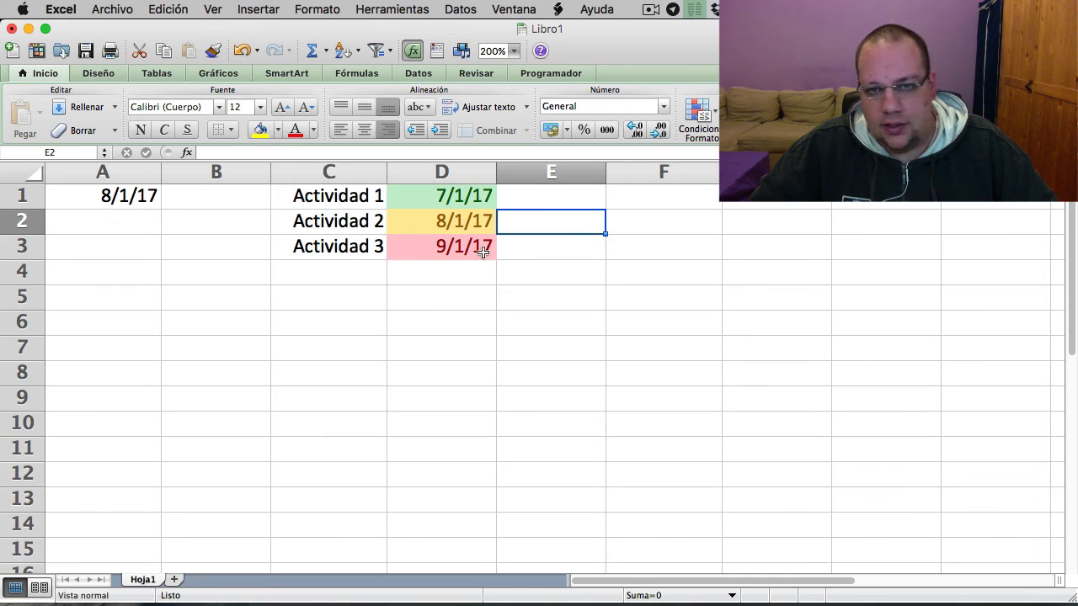
# - Enter the formula =AHORA() in cell A6
pyautogui.click(120, 321)
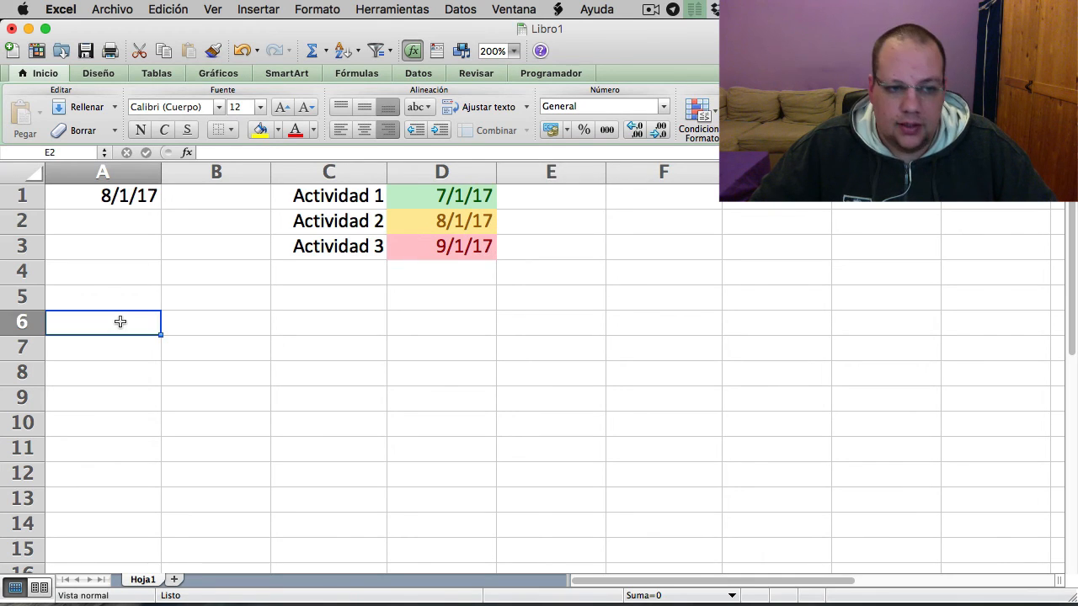
pyautogui.write('=')
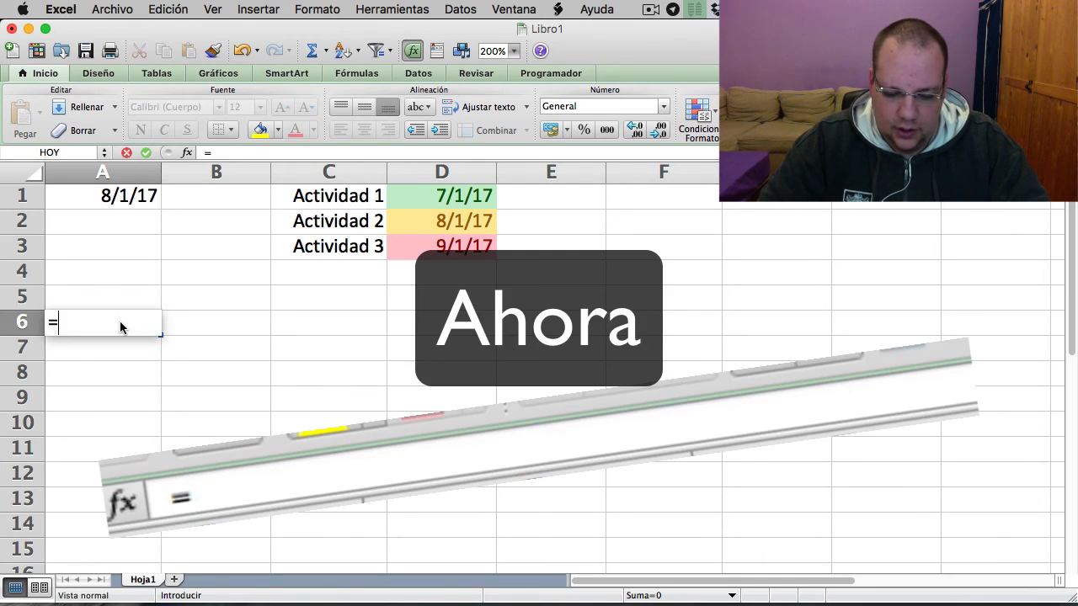
pyautogui.write('AHORA')
pyautogui.press('Return')
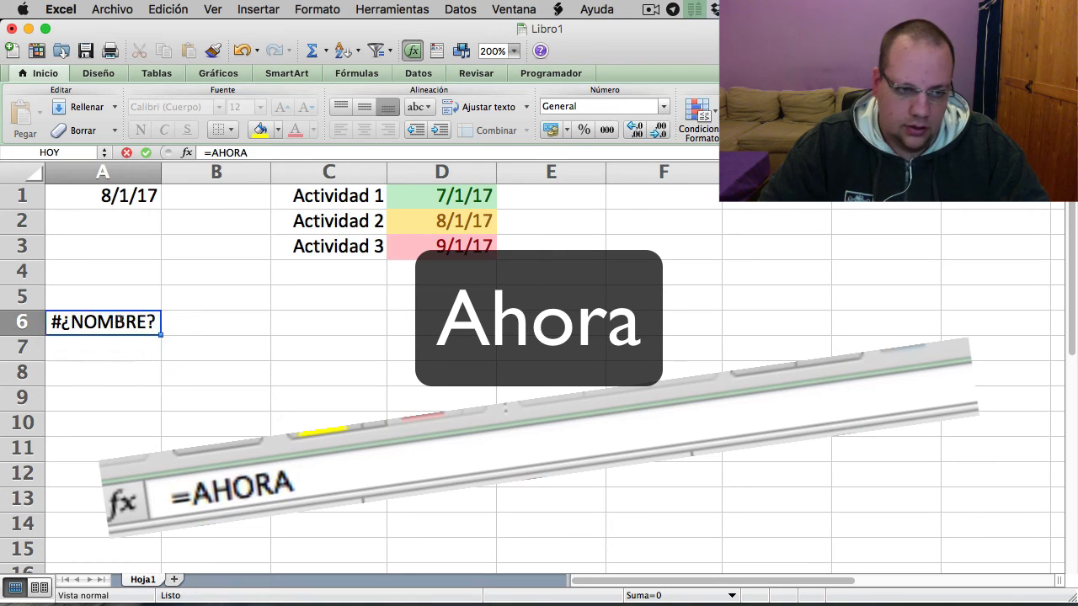
pyautogui.click(120, 320)
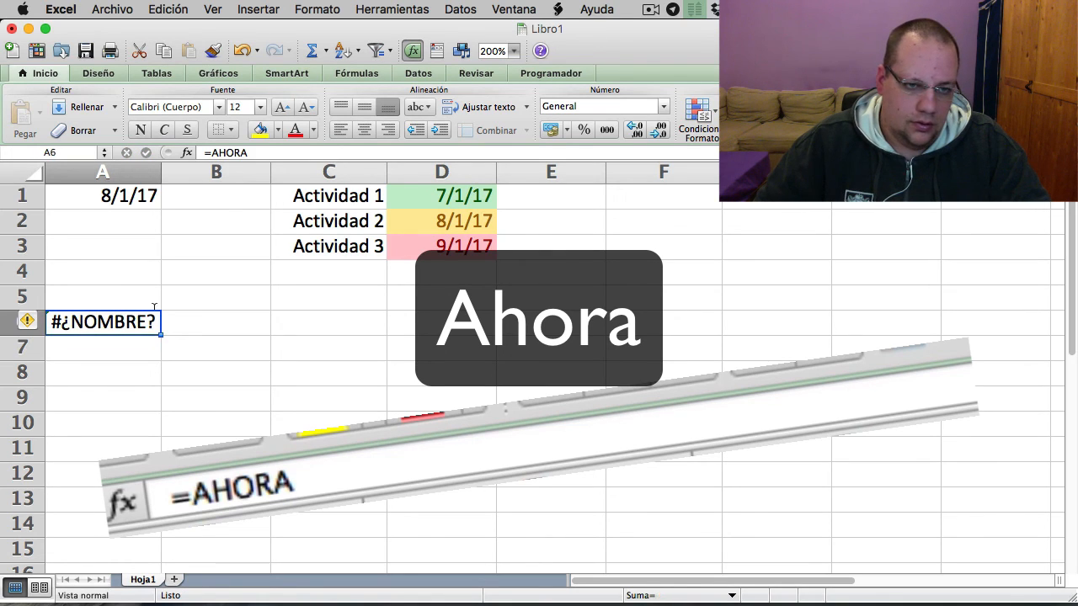
pyautogui.click(269, 153)
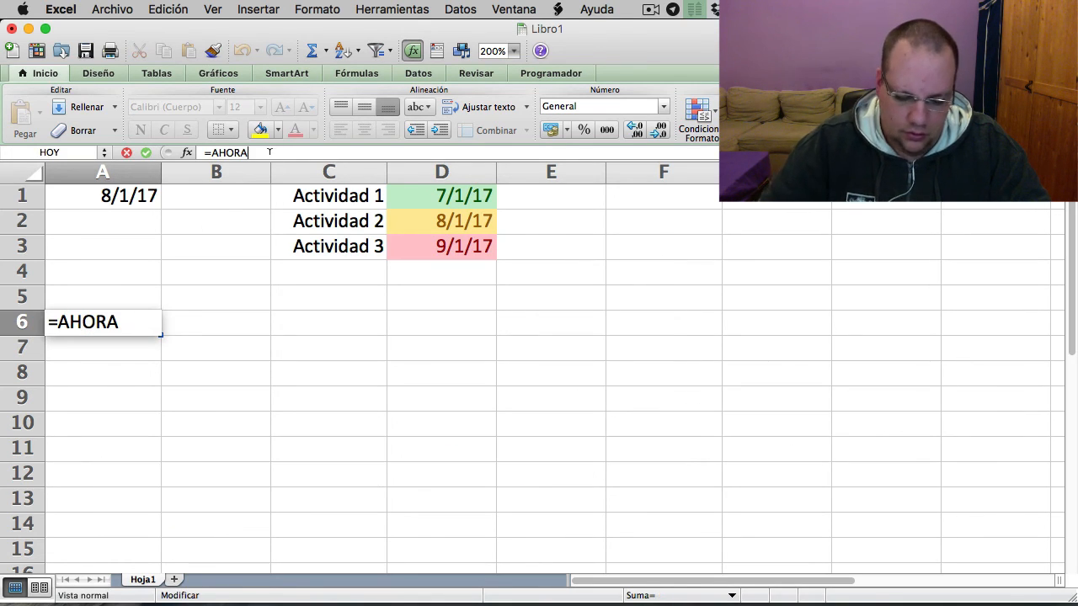
pyautogui.write('()')
pyautogui.press('Return')
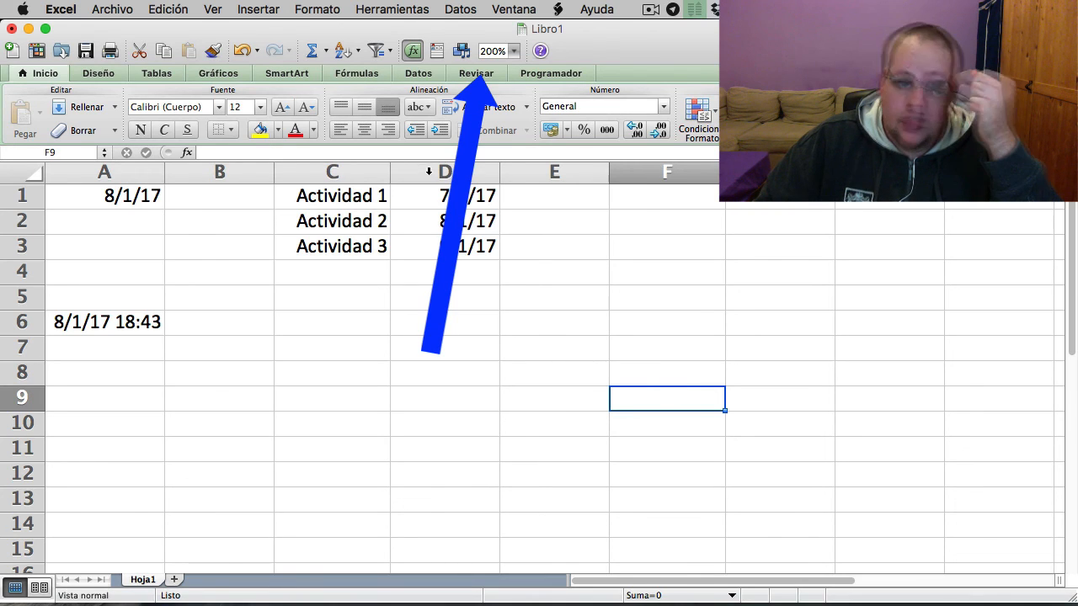
# - Open the protection settings for the current worksheet
pyautogui.click(476, 74)
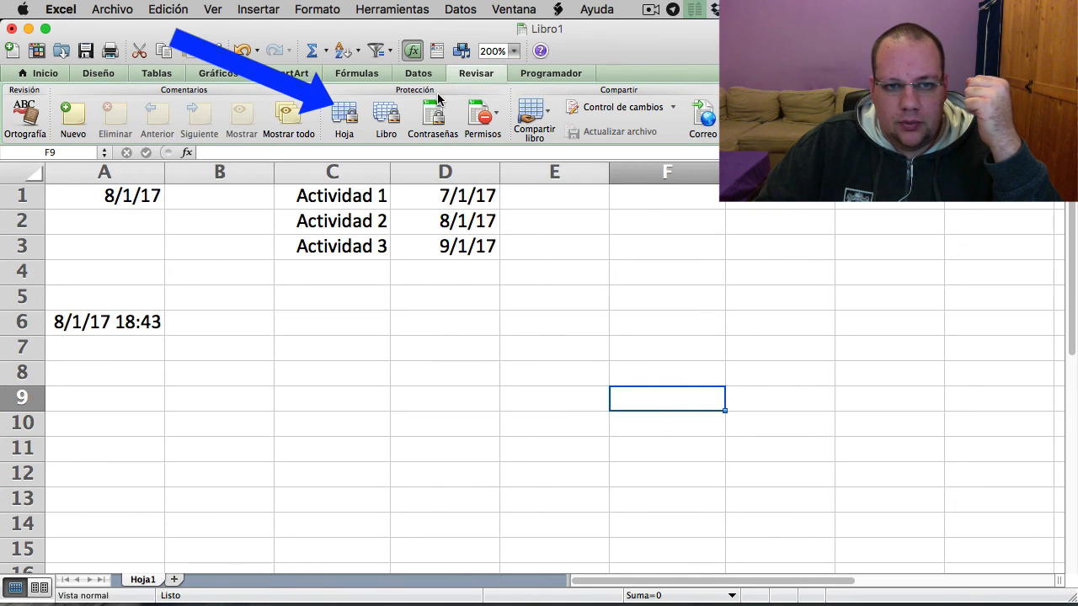
pyautogui.click(343, 114)
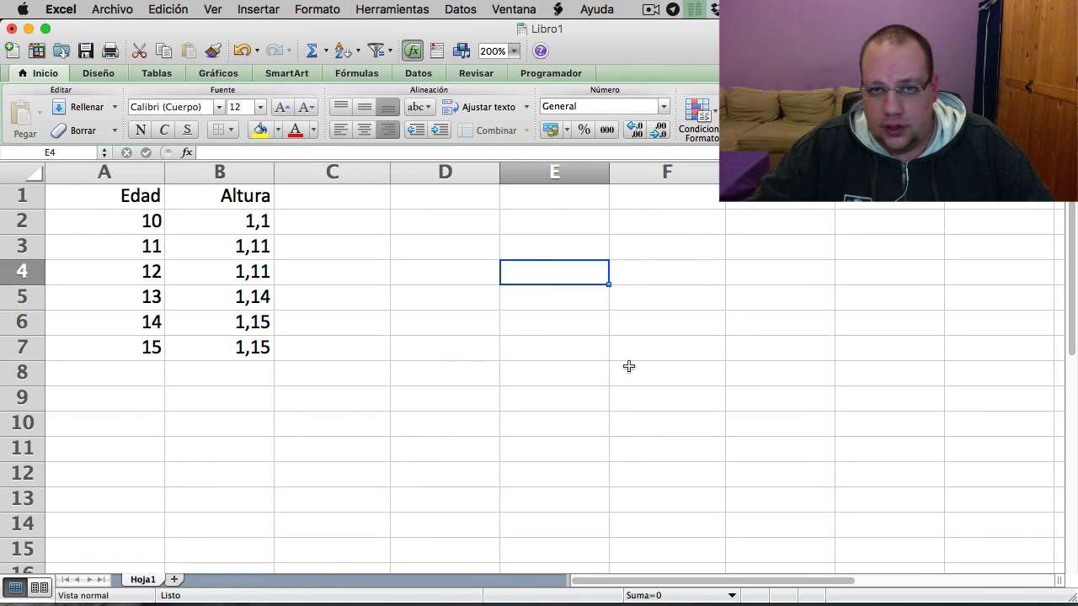
# - Insert a horizontal cylinder bar chart from the Edad and Altura data in A1:B7 and position it beside the table
pyautogui.click(256, 9)
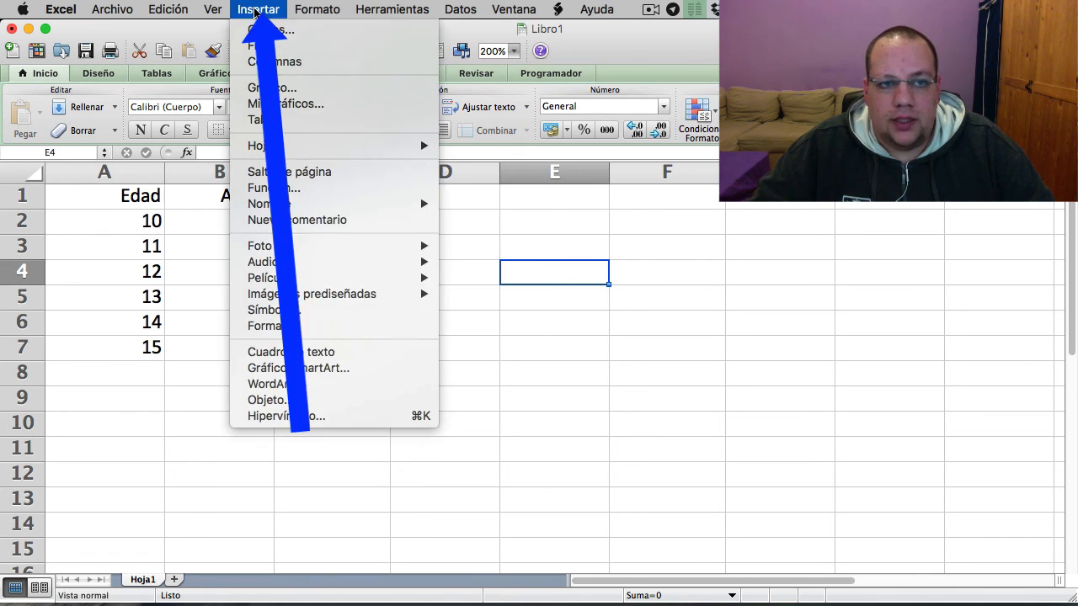
pyautogui.click(278, 88)
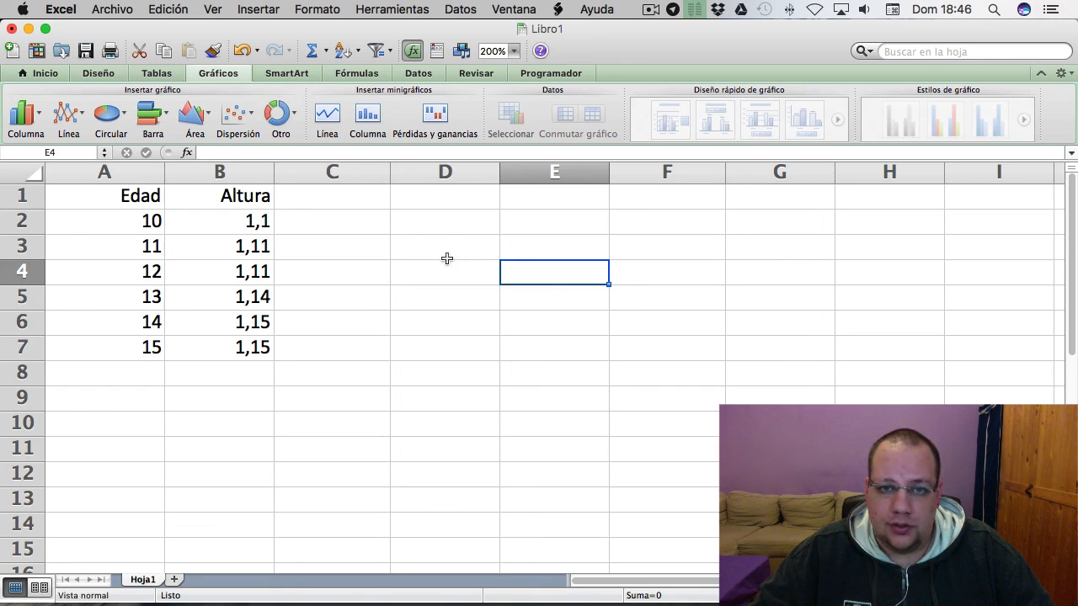
pyautogui.moveTo(130, 198)
pyautogui.mouseDown()
pyautogui.moveTo(137, 221)
pyautogui.moveTo(232, 316)
pyautogui.moveTo(239, 343)
pyautogui.mouseUp()
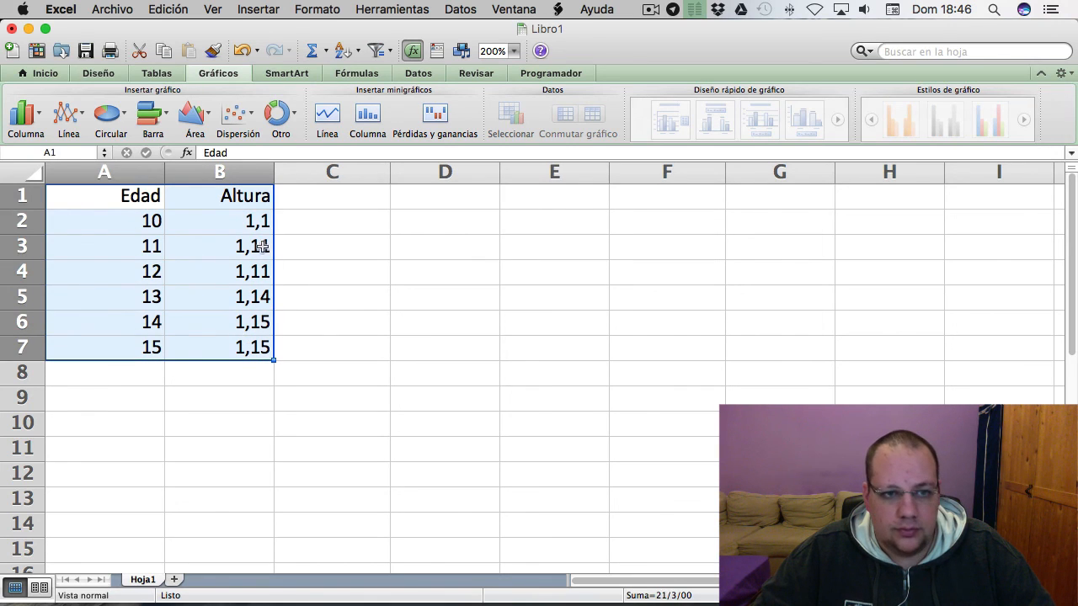
pyautogui.click(150, 113)
pyautogui.click(234, 270)
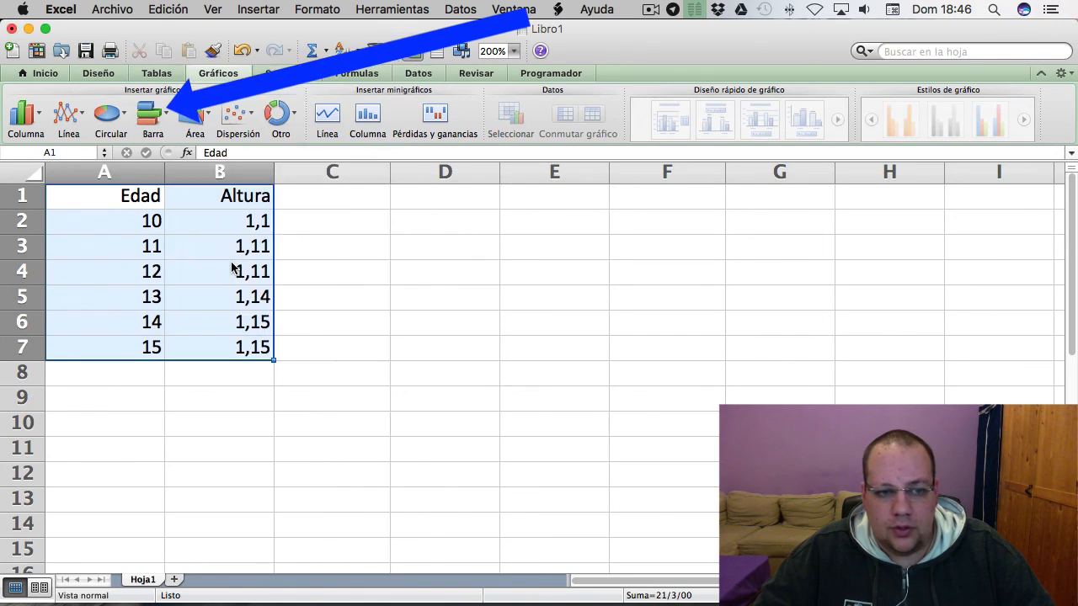
pyautogui.moveTo(793, 304); pyautogui.dragTo(839, 295)
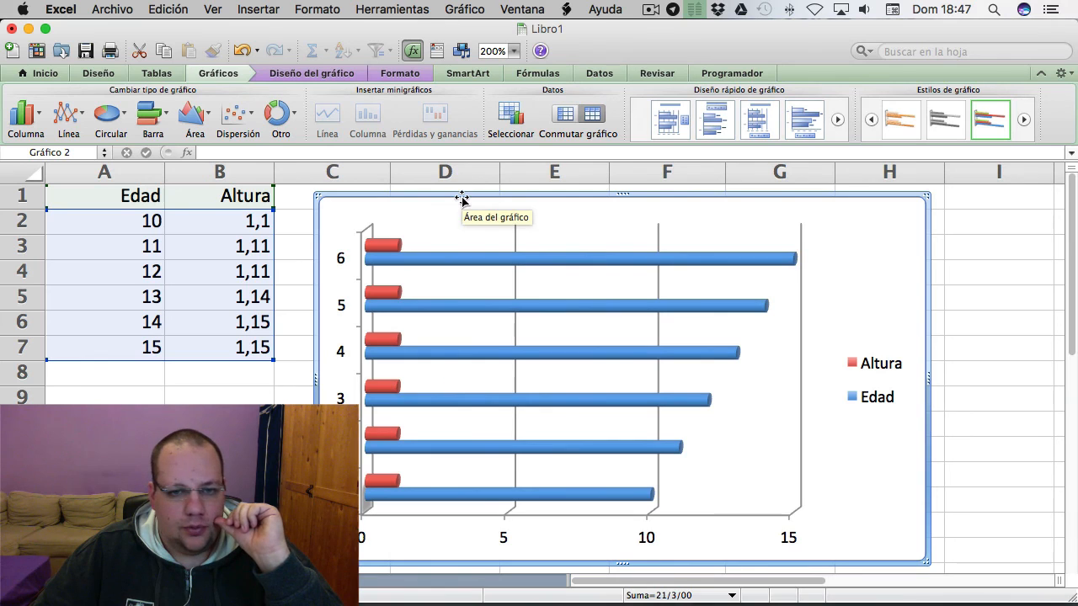
# - Try a clustered column type for the Edad and Altura chart, and change it to a line chart
pyautogui.click(21, 115)
pyautogui.click(112, 80)
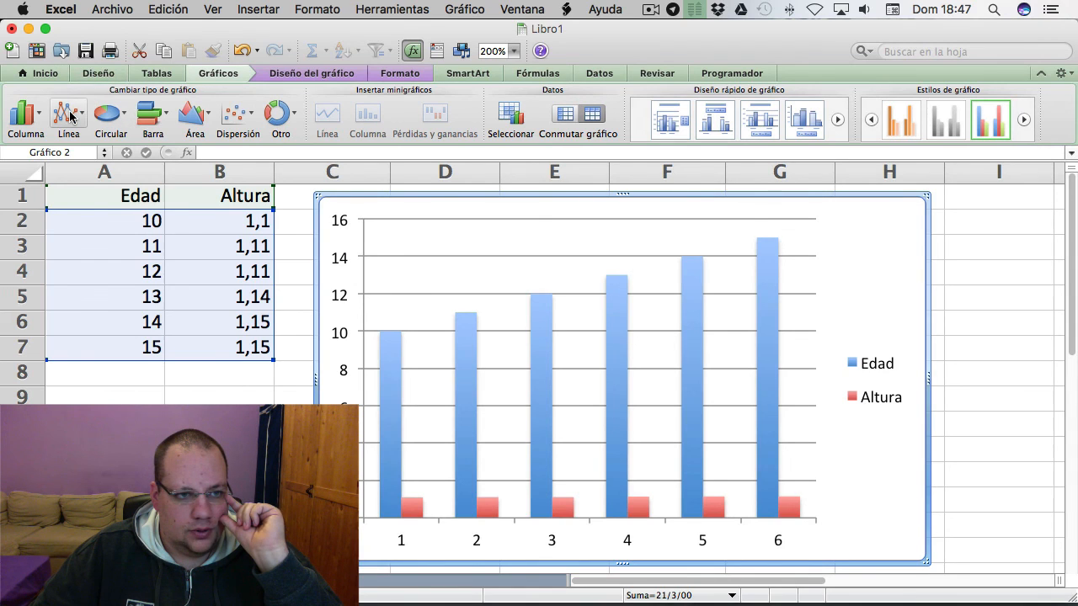
pyautogui.click(71, 116)
pyautogui.click(50, 202)
pyautogui.hscroll(1, 49, 200)
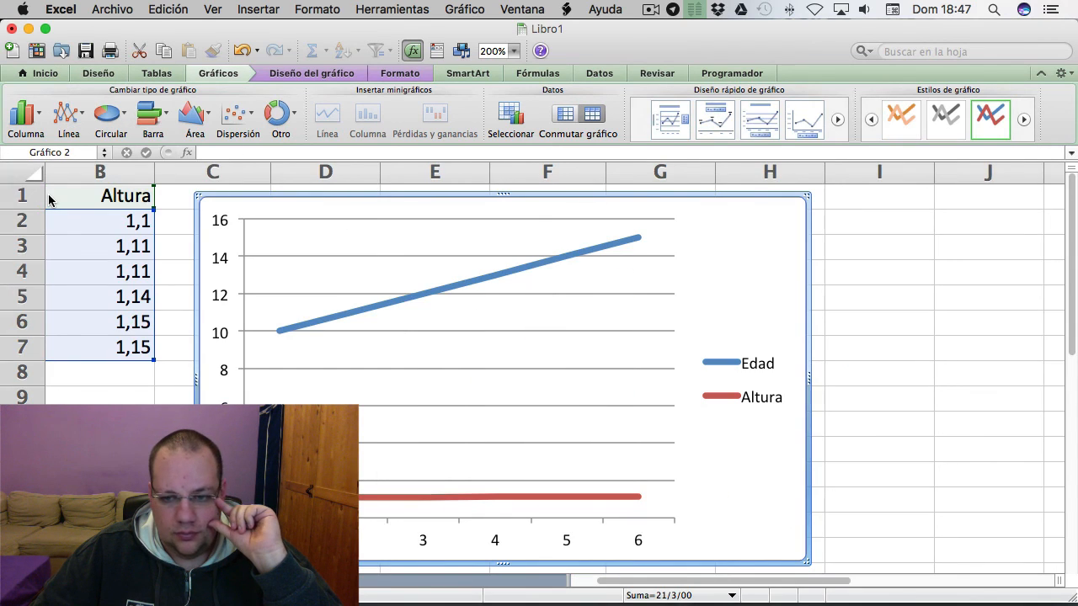
pyautogui.hscroll(-1, 48, 199)
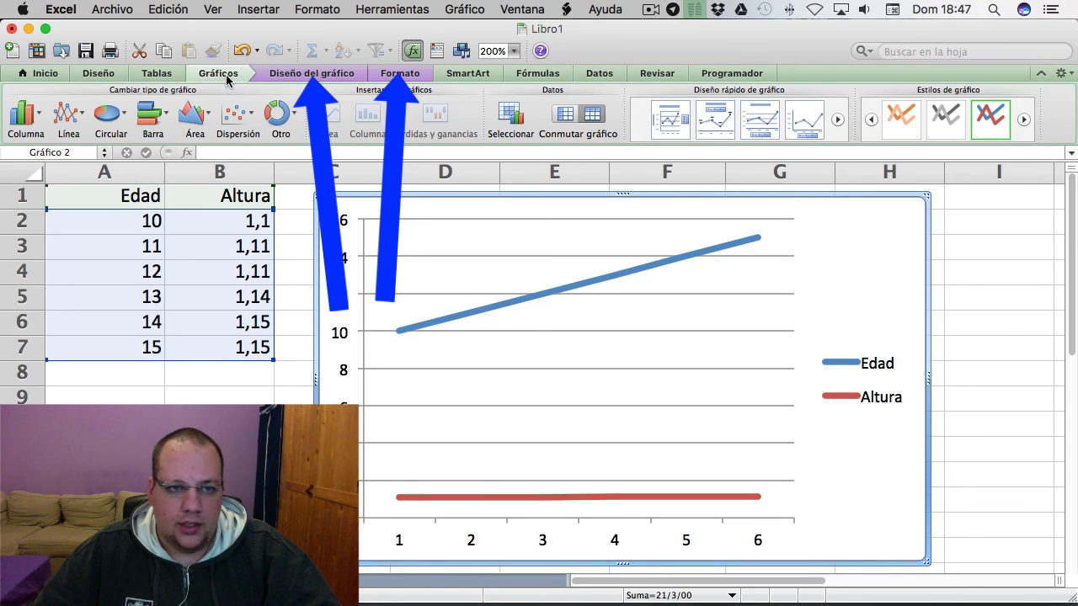
# - Look through the chart's layout options and its formatting options
pyautogui.click(300, 75)
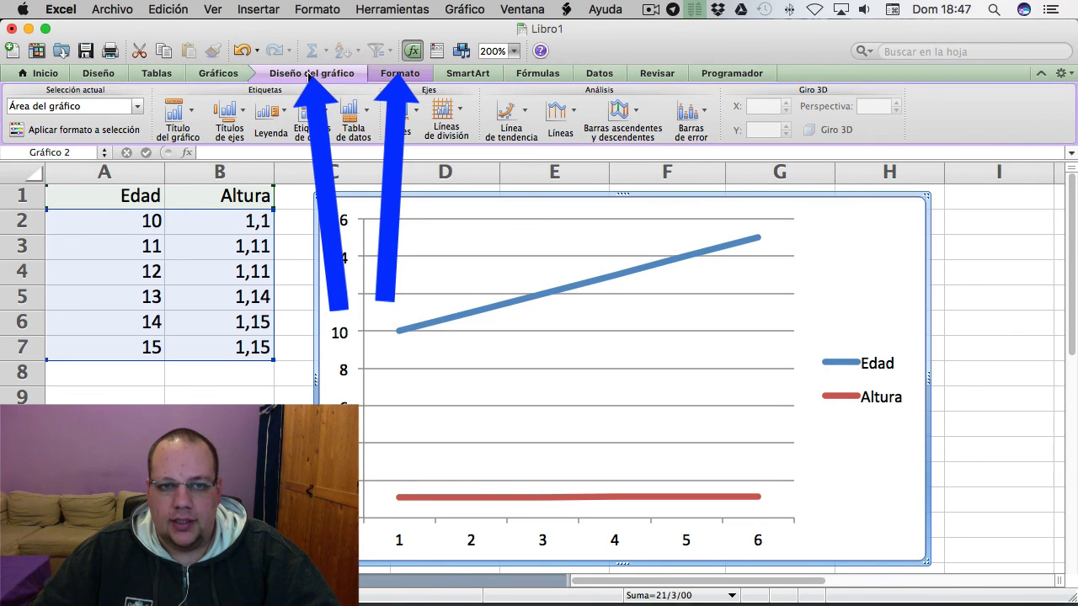
pyautogui.click(395, 78)
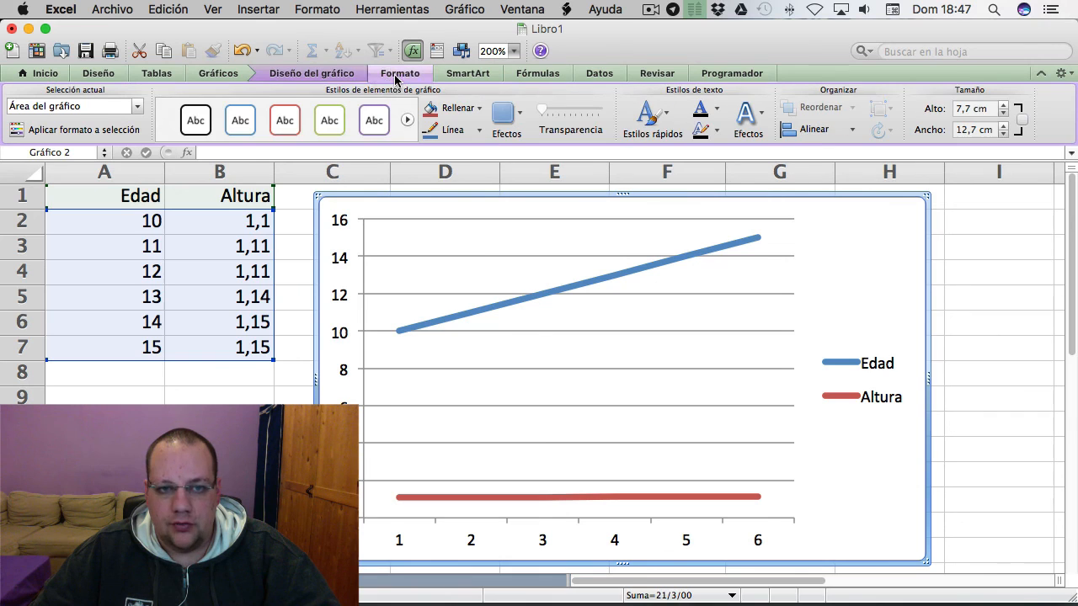